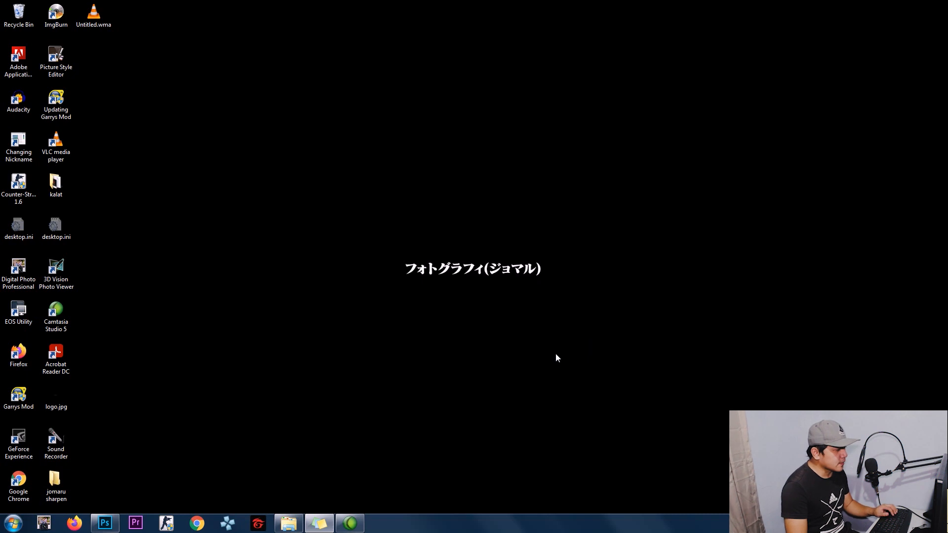
# - Switch to Photoshop and duplicate the Background layer of IMG_9604.jpg three times
pyautogui.click(104, 522)
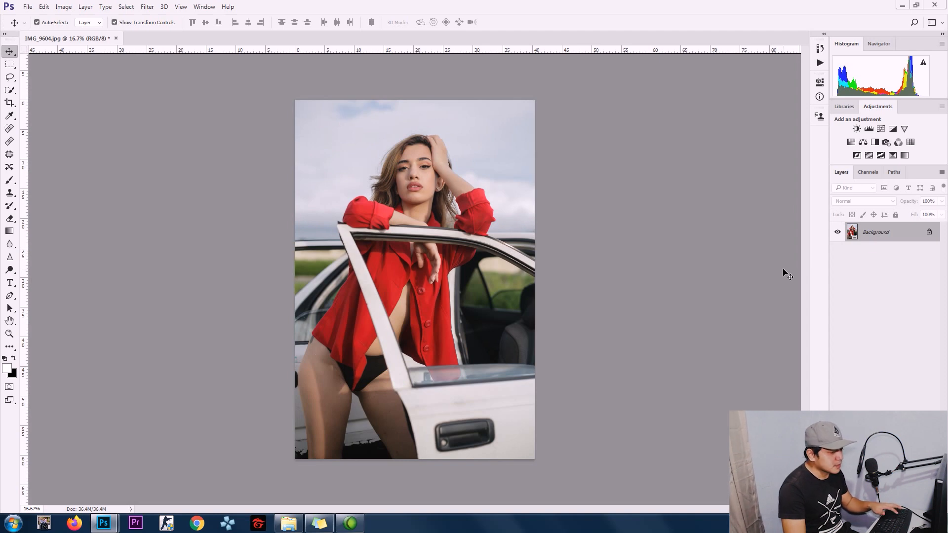
pyautogui.hotkey('ctrl', 'j')
pyautogui.hotkey('ctrl', 'j')
pyautogui.hotkey('ctrl', 'j')
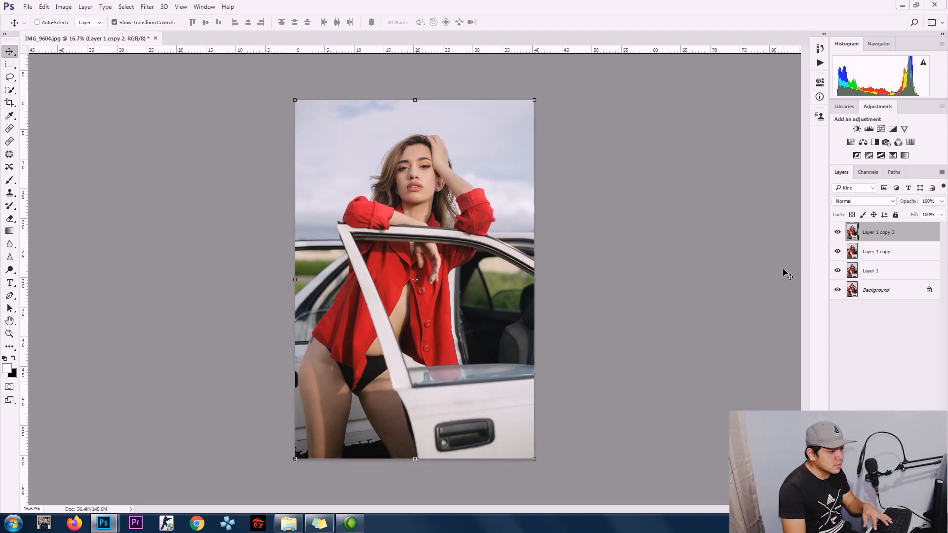
# - Rename the second layer from the top, "Layer 1 copy", as "blur"
pyautogui.click(883, 292)
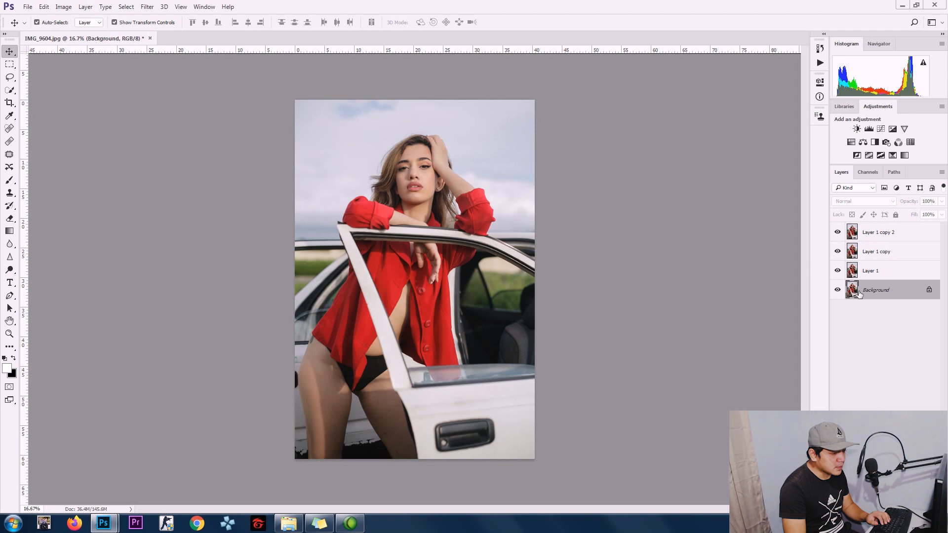
pyautogui.hotkey('ctrl', '+')
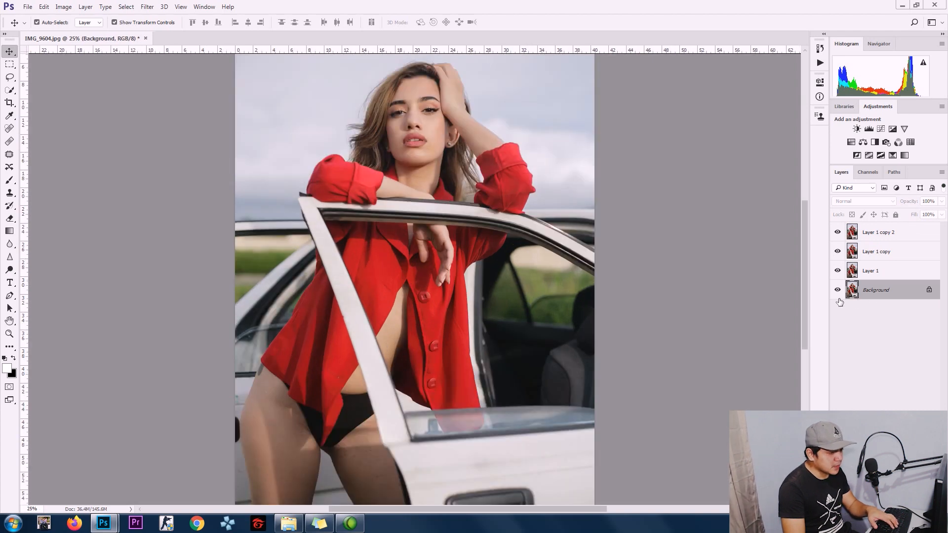
pyautogui.click(871, 273)
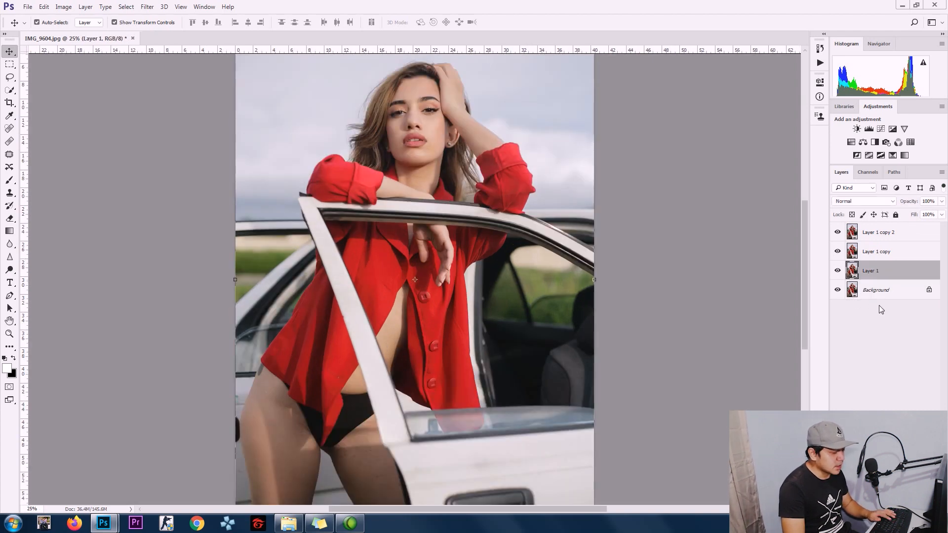
pyautogui.click(875, 252)
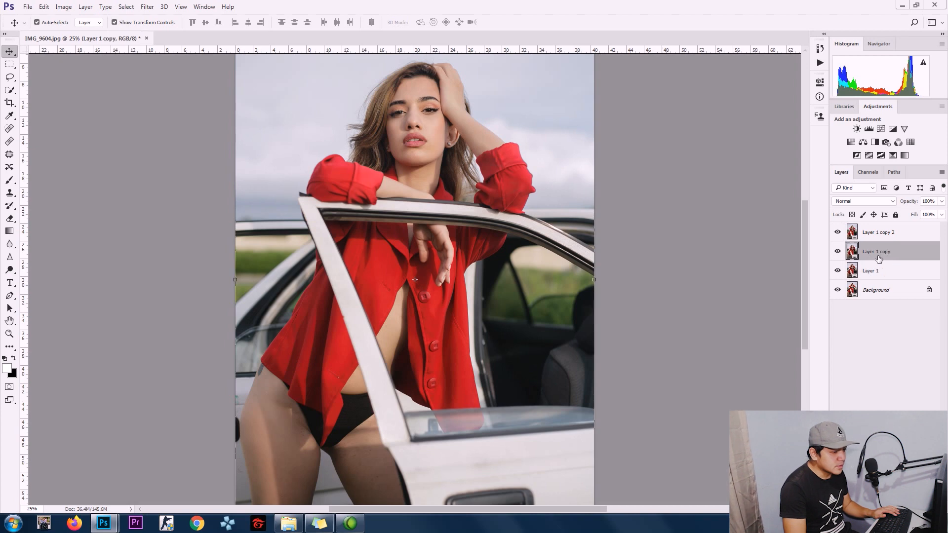
pyautogui.doubleClick(879, 259)
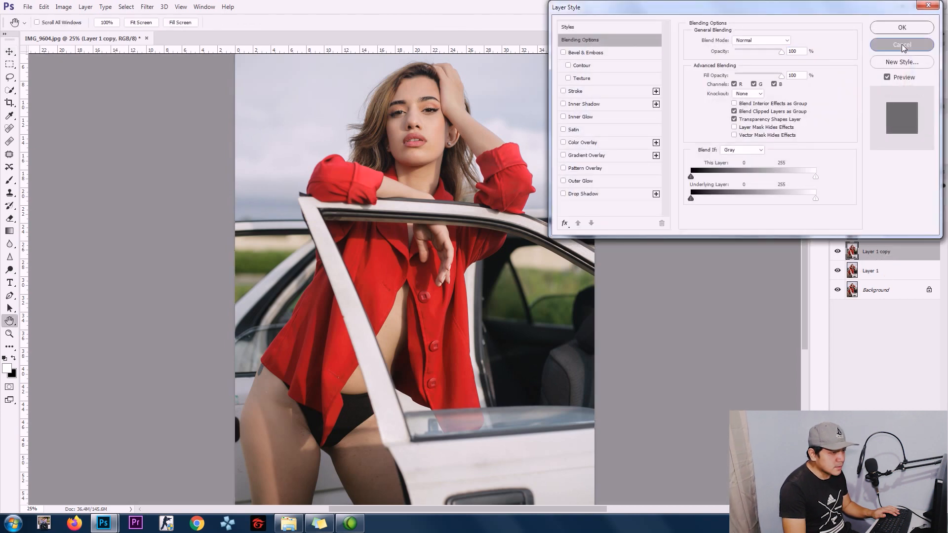
pyautogui.click(902, 45)
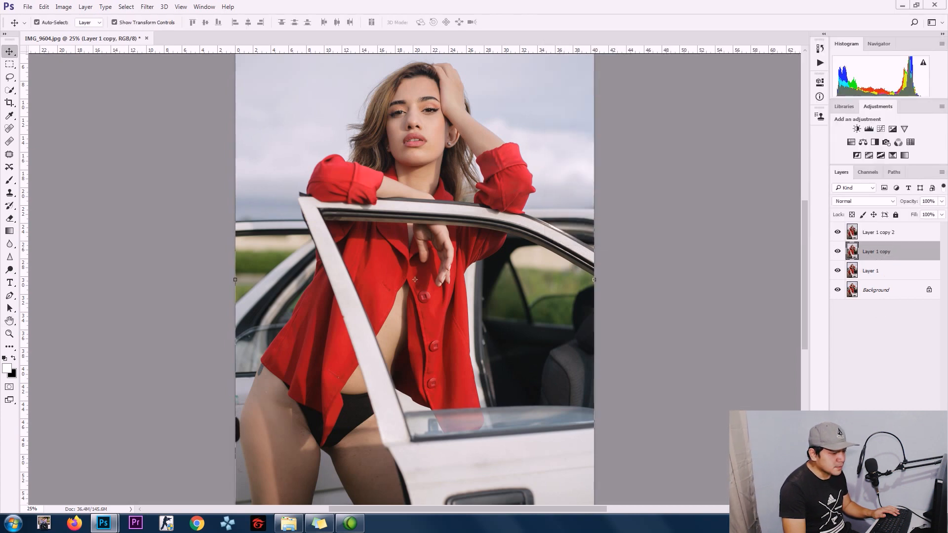
pyautogui.doubleClick(879, 252)
pyautogui.write('blur')
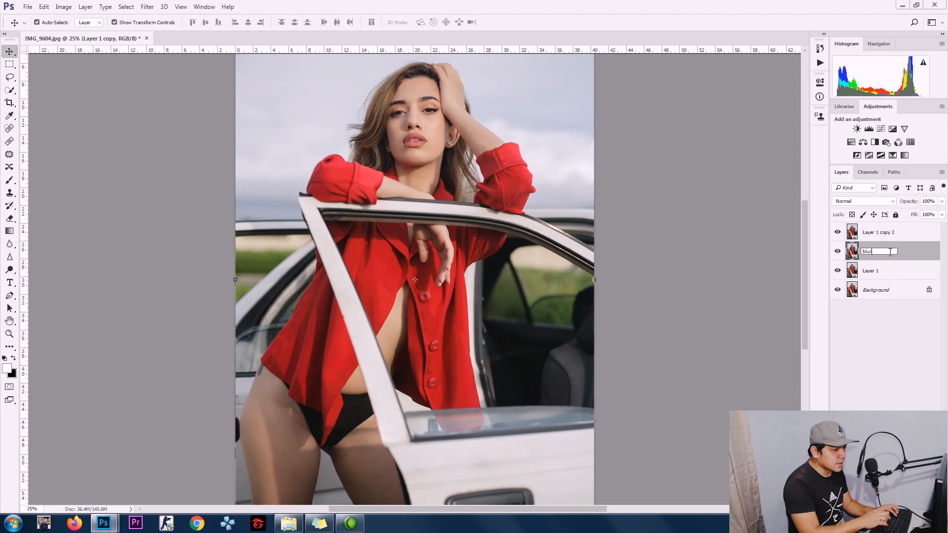
pyautogui.click(874, 387)
# - Rename the topmost layer as "linear"
pyautogui.doubleClick(877, 232)
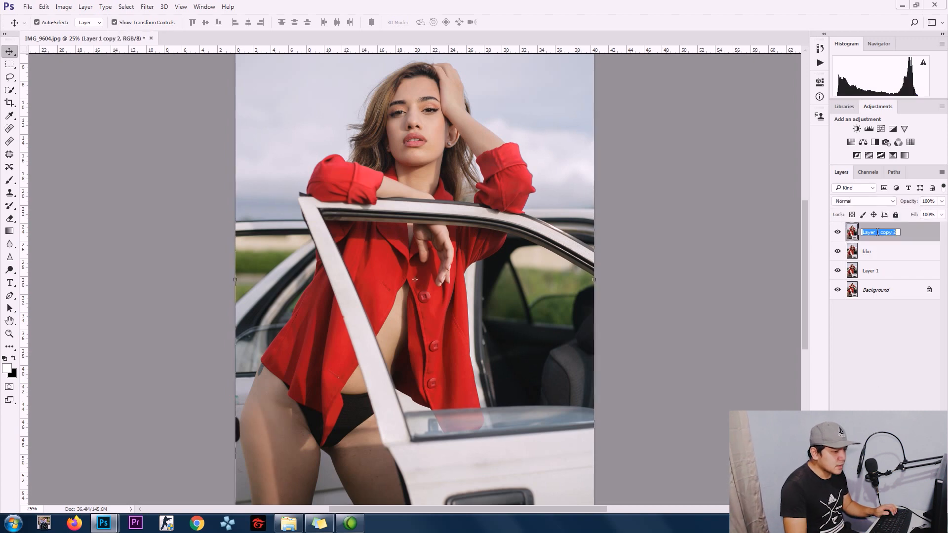
pyautogui.write('linear')
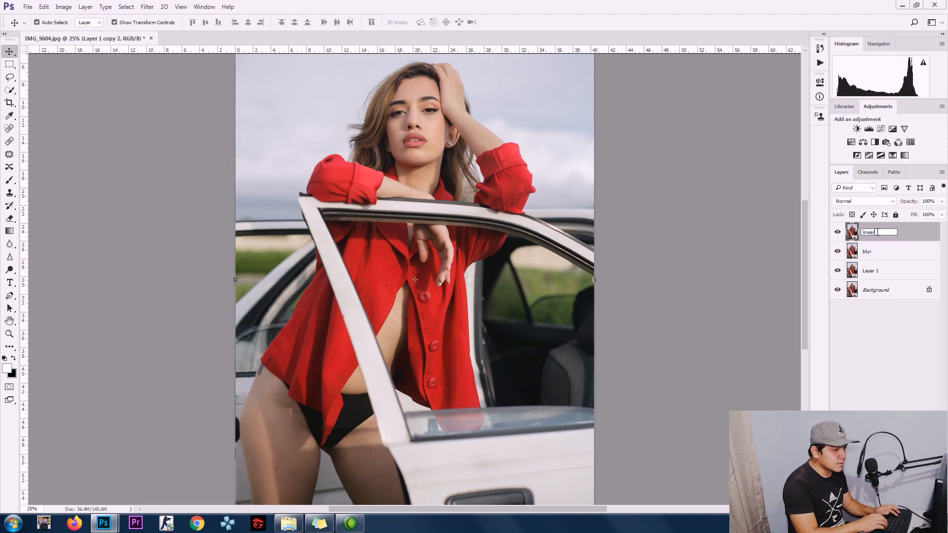
pyautogui.click(864, 328)
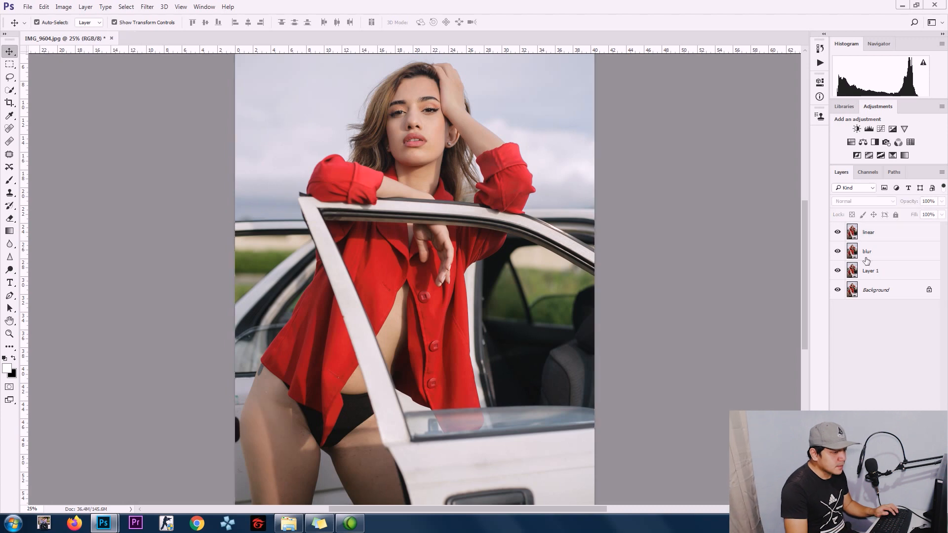
# - Apply a Gaussian Blur with a radius of 9.0 pixels to the "blur" layer
pyautogui.click(869, 256)
pyautogui.click(871, 342)
pyautogui.click(865, 253)
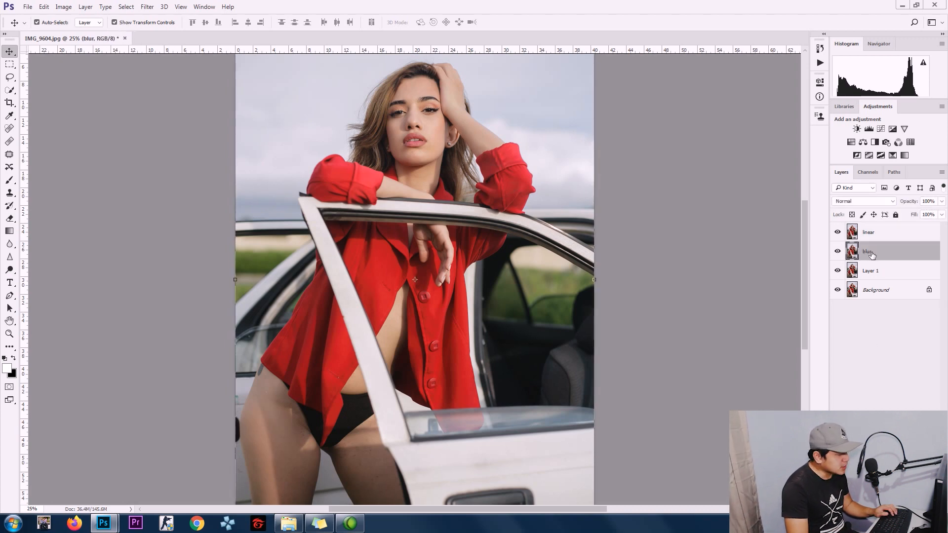
pyautogui.click(146, 7)
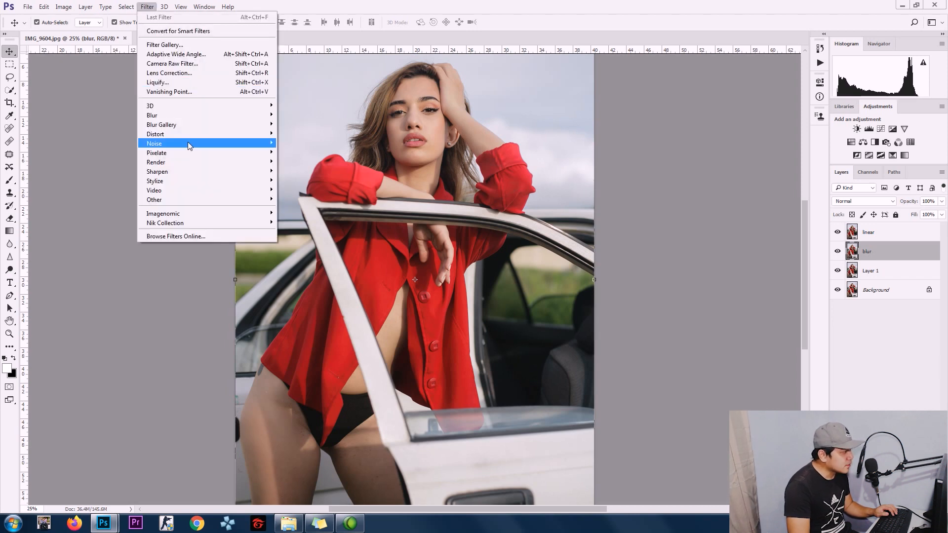
pyautogui.moveTo(188, 116)
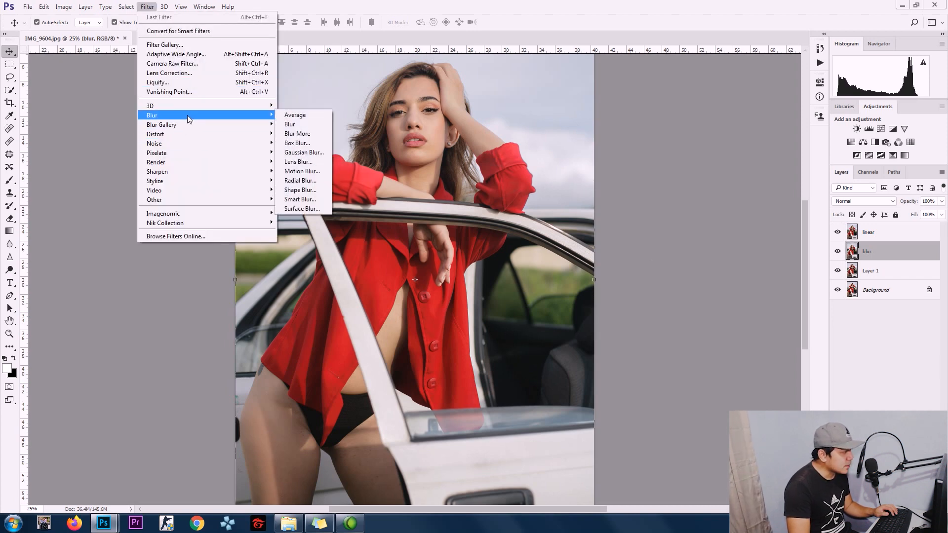
pyautogui.click(302, 152)
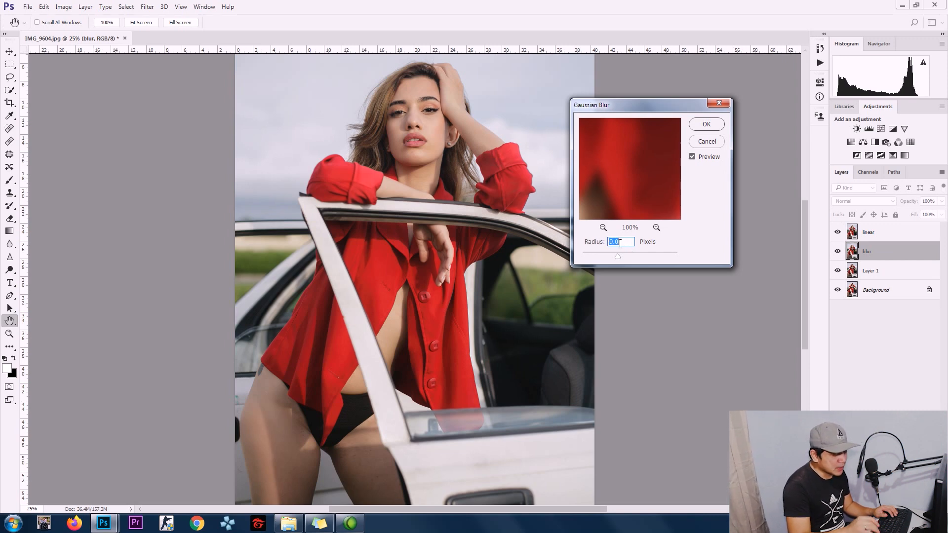
pyautogui.click(706, 126)
pyautogui.press('v')
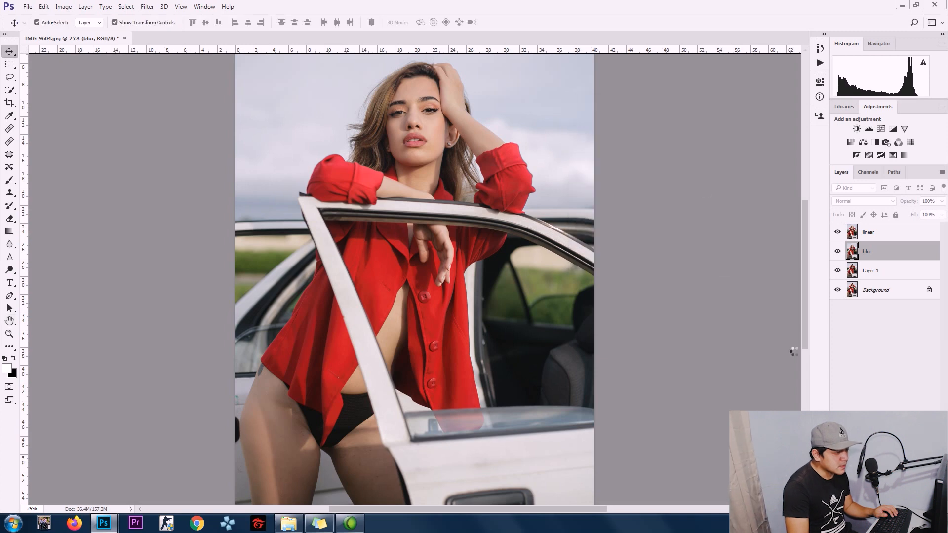
# - Start Apply Image on the "linear" layer and choose the "blur" layer as its source
pyautogui.click(850, 342)
pyautogui.click(868, 256)
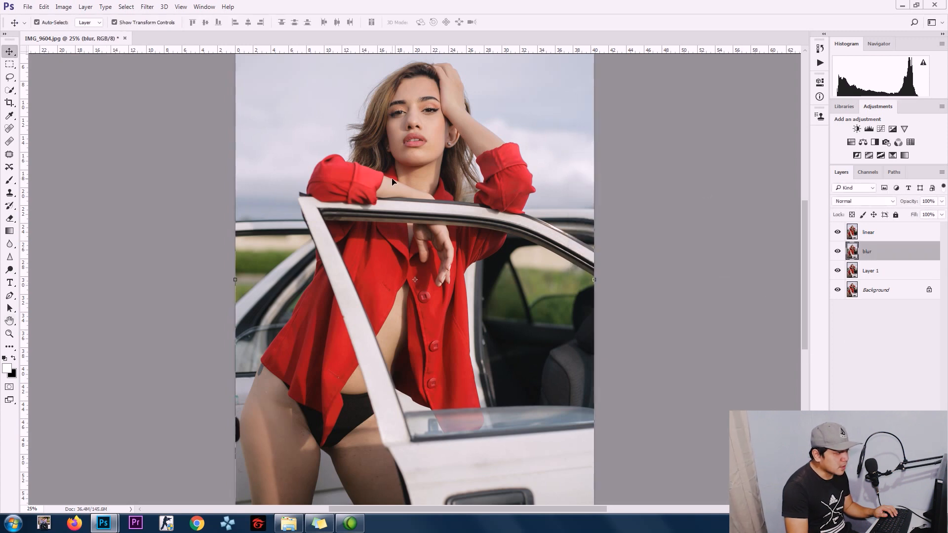
pyautogui.click(841, 373)
pyautogui.click(871, 236)
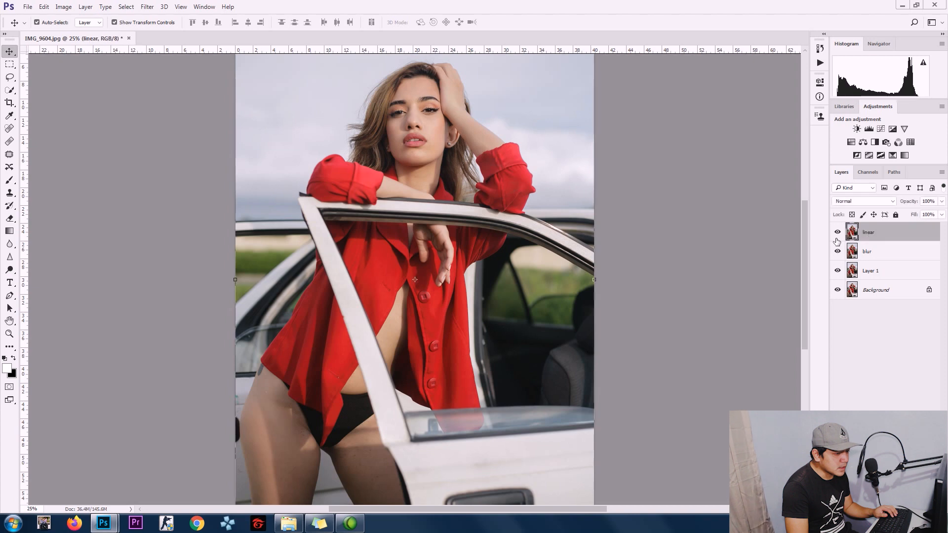
pyautogui.click(63, 8)
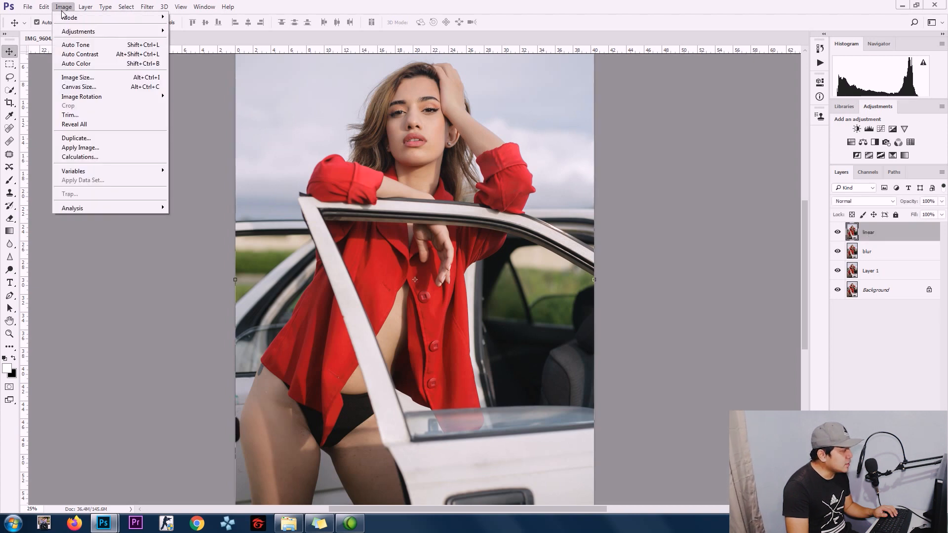
pyautogui.click(90, 148)
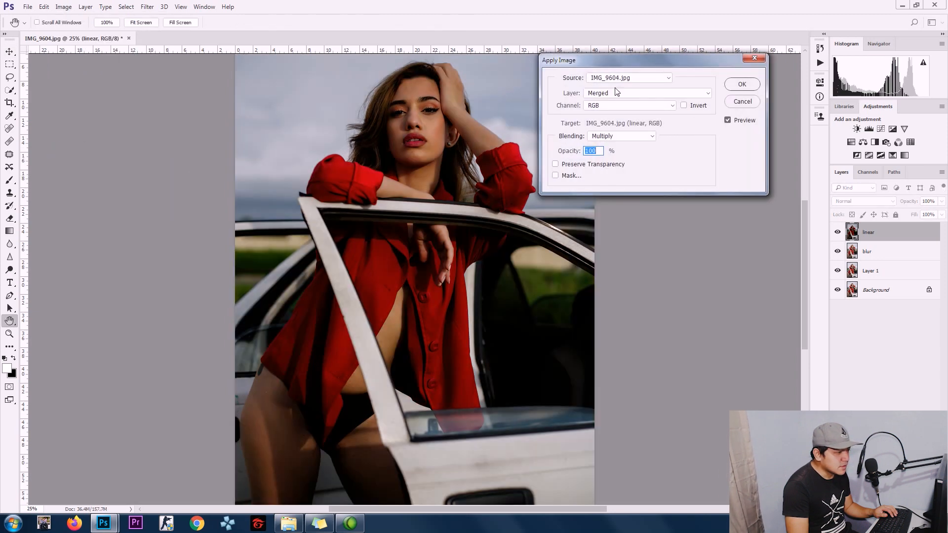
pyautogui.click(606, 94)
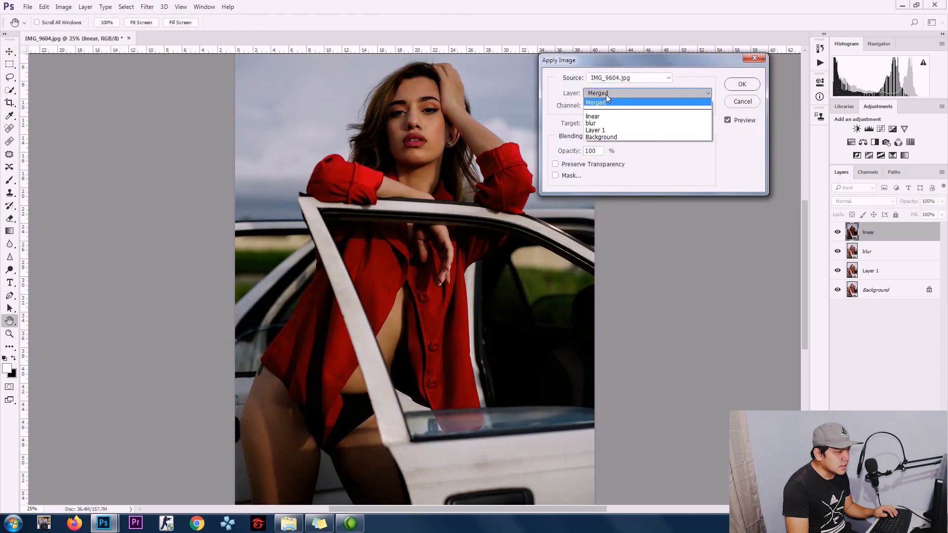
pyautogui.click(602, 123)
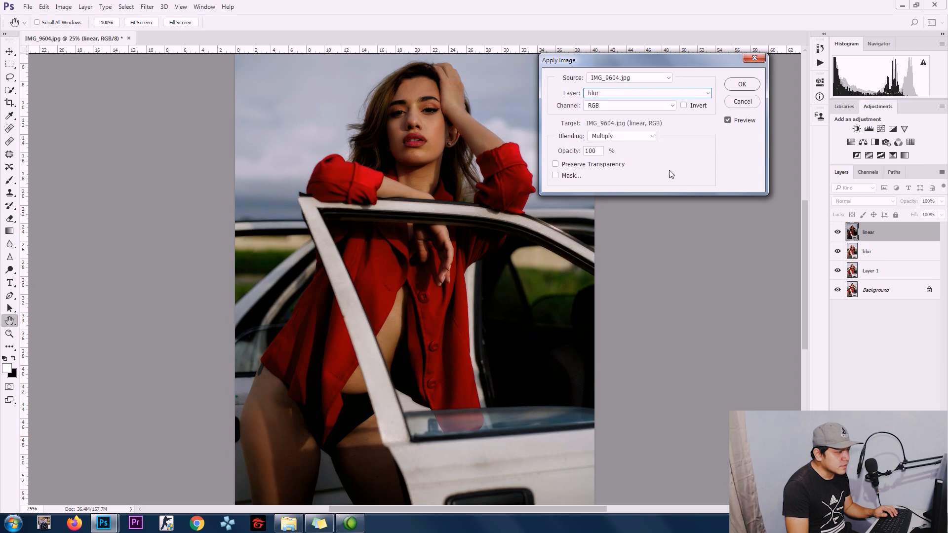
# - Apply the image with Subtract blending, a scale of 2 and an offset of 128
pyautogui.click(617, 138)
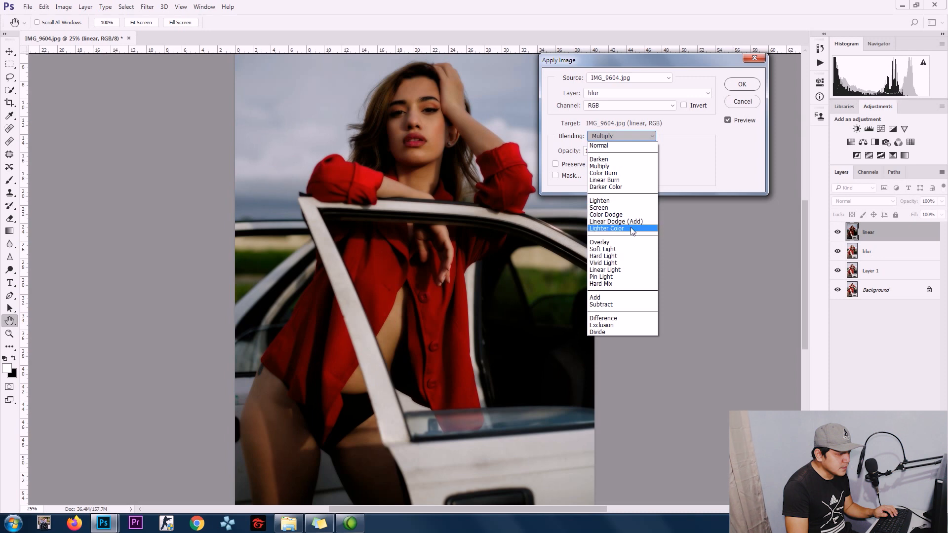
pyautogui.click(623, 305)
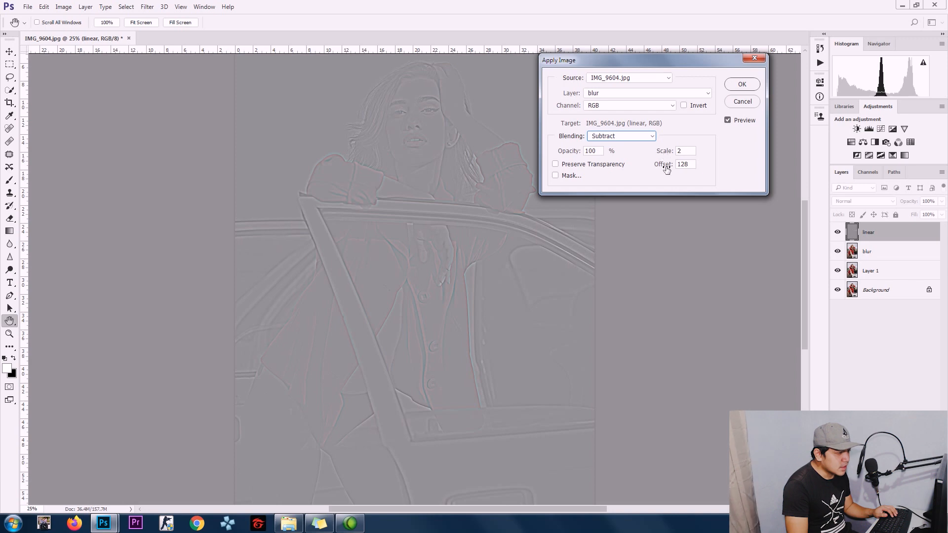
pyautogui.click(688, 152)
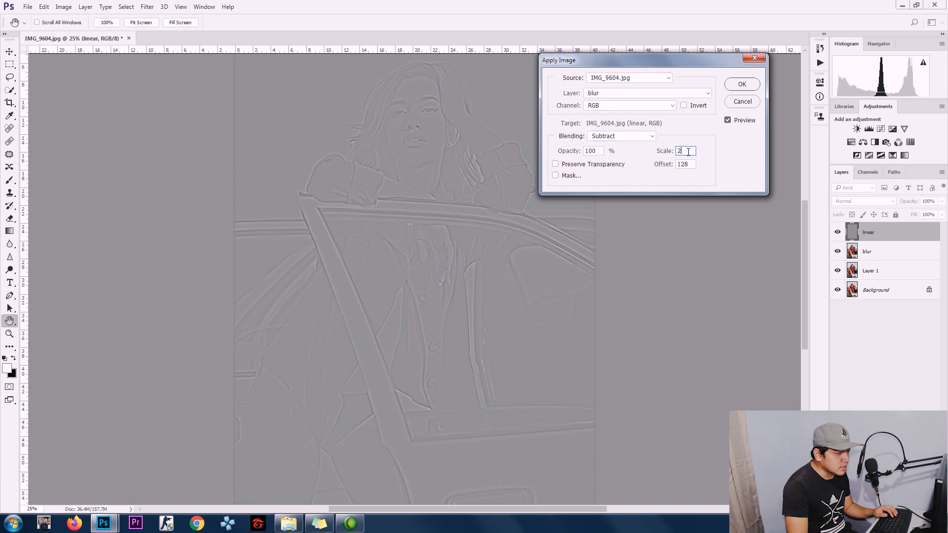
pyautogui.click(690, 164)
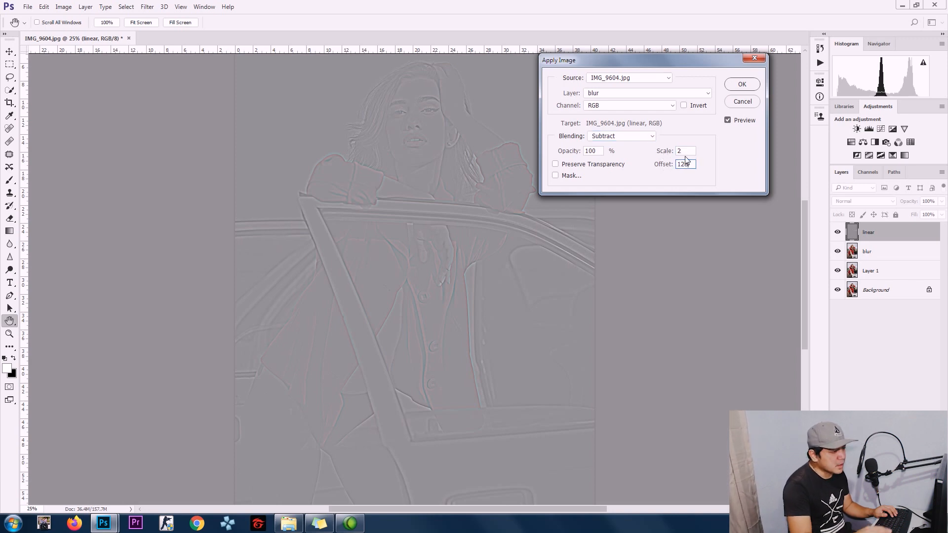
pyautogui.click(683, 153)
pyautogui.doubleClick(690, 163)
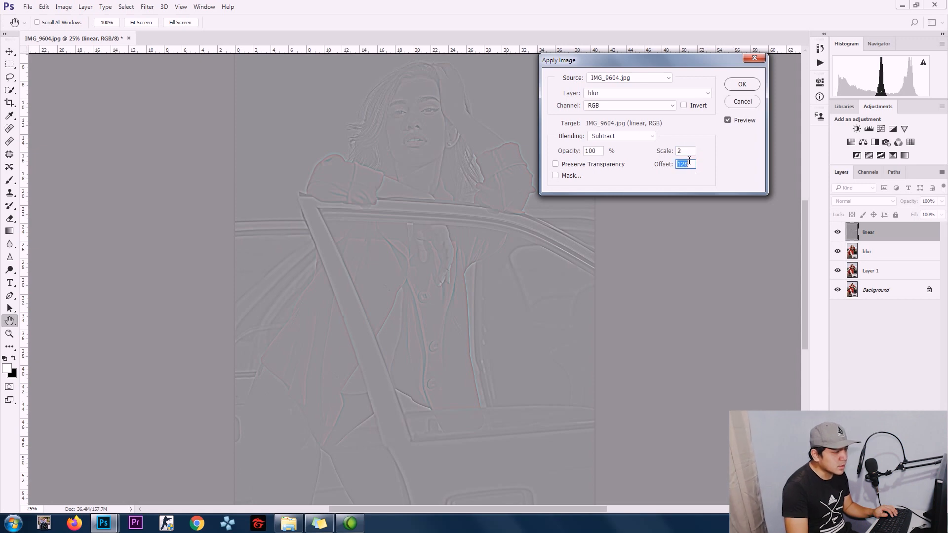
pyautogui.click(740, 85)
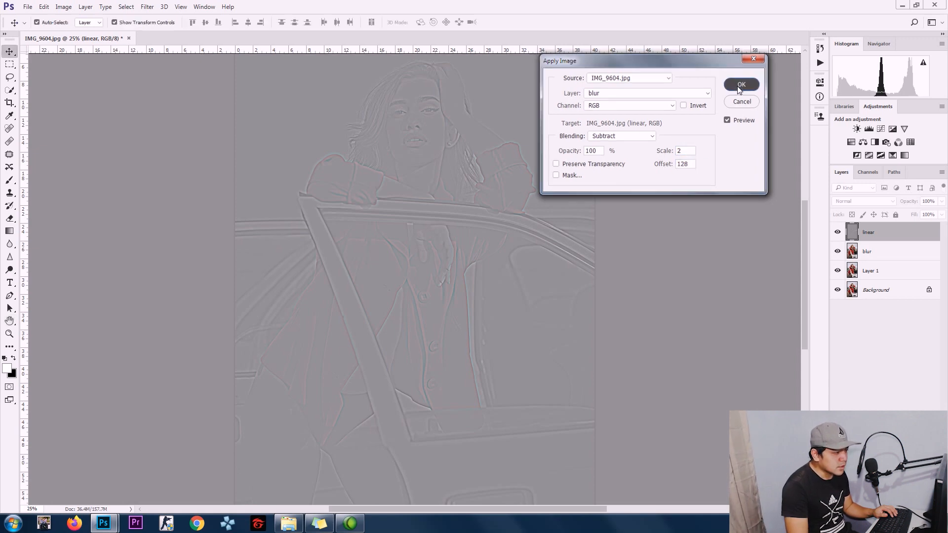
# - Set the blend mode of the "linear" layer to Linear Light
pyautogui.click(868, 341)
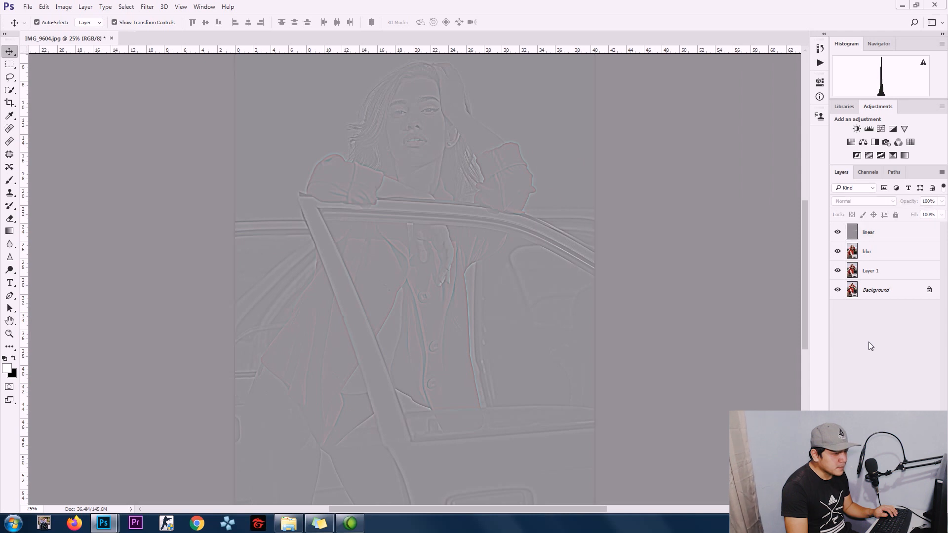
pyautogui.click(875, 232)
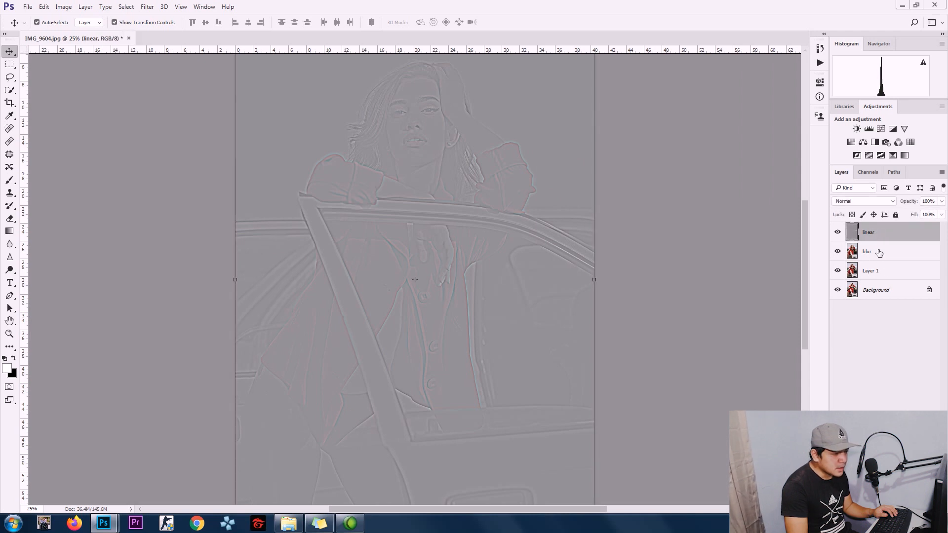
pyautogui.click(853, 202)
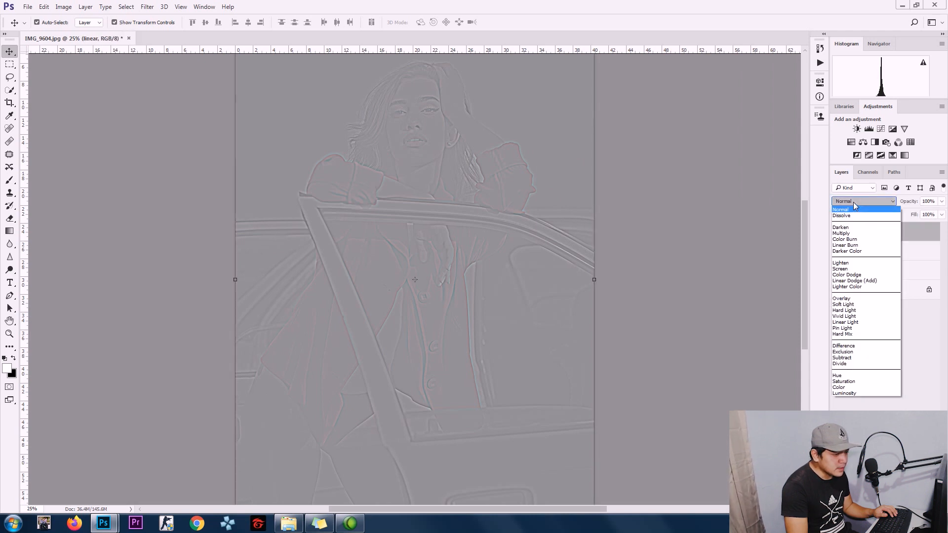
pyautogui.click(857, 322)
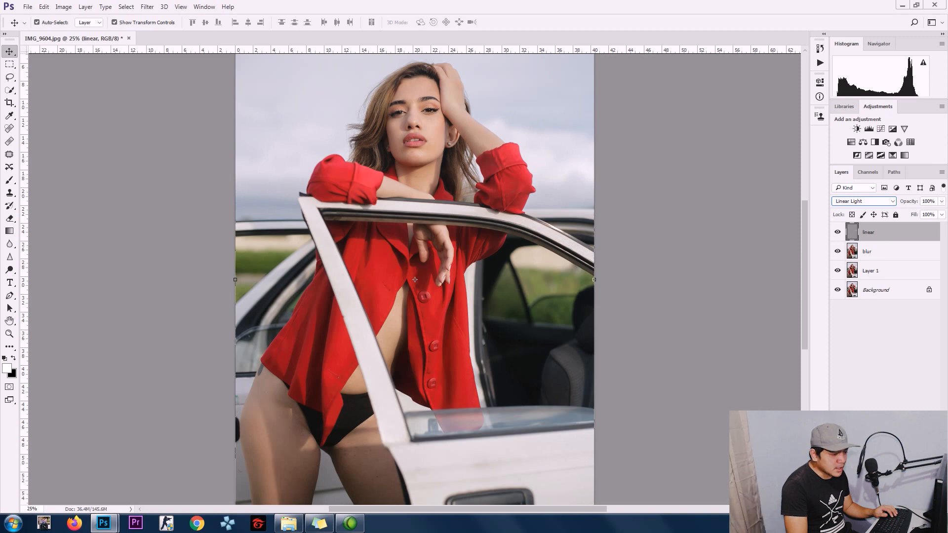
# - Add a layer mask to the "linear" layer and invert it to black
pyautogui.click(876, 508)
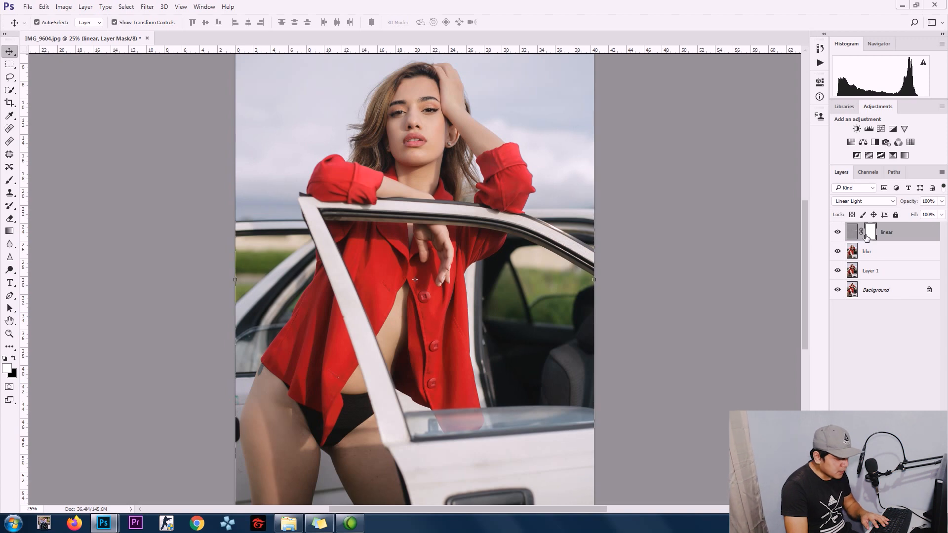
pyautogui.hotkey('ctrl', 'i')
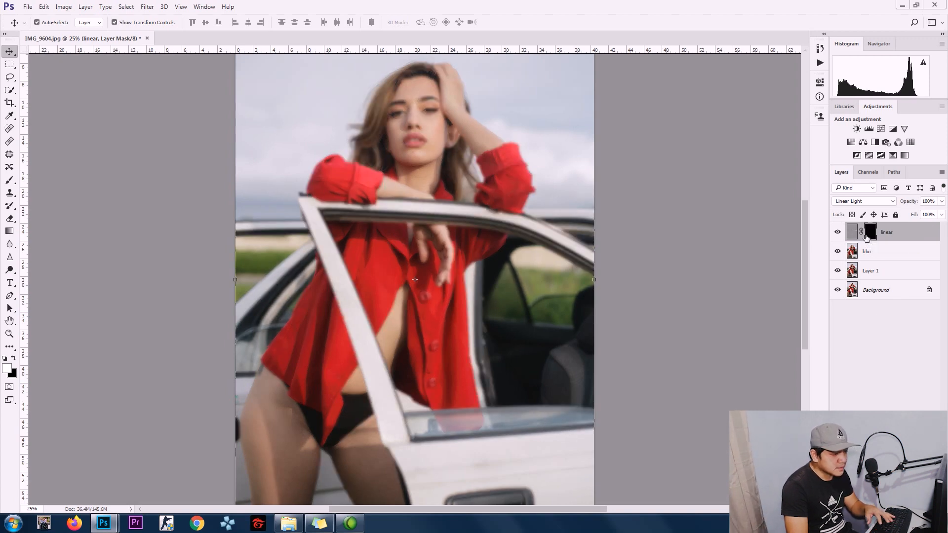
# - Hide the "blur" layer so the sharp portrait shows again
pyautogui.click(887, 357)
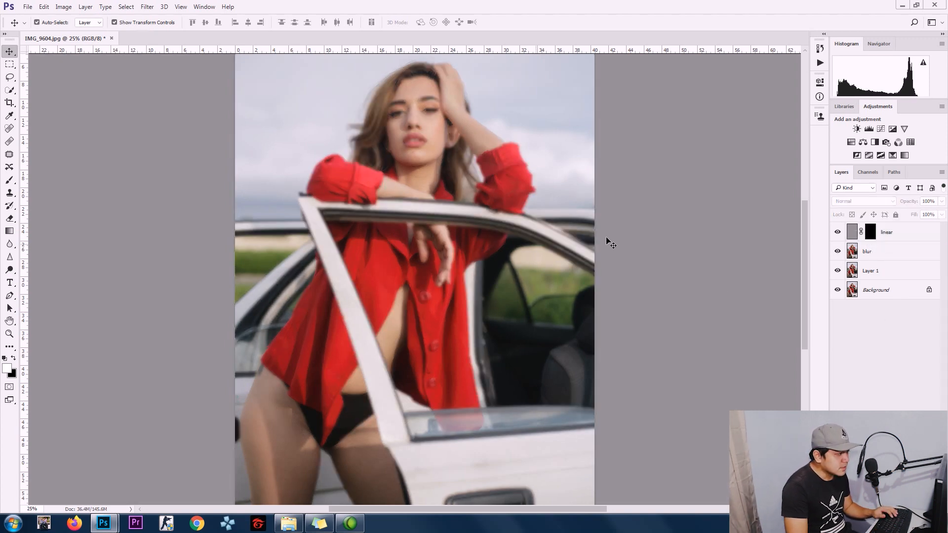
pyautogui.moveTo(801, 293); pyautogui.dragTo(804, 261)
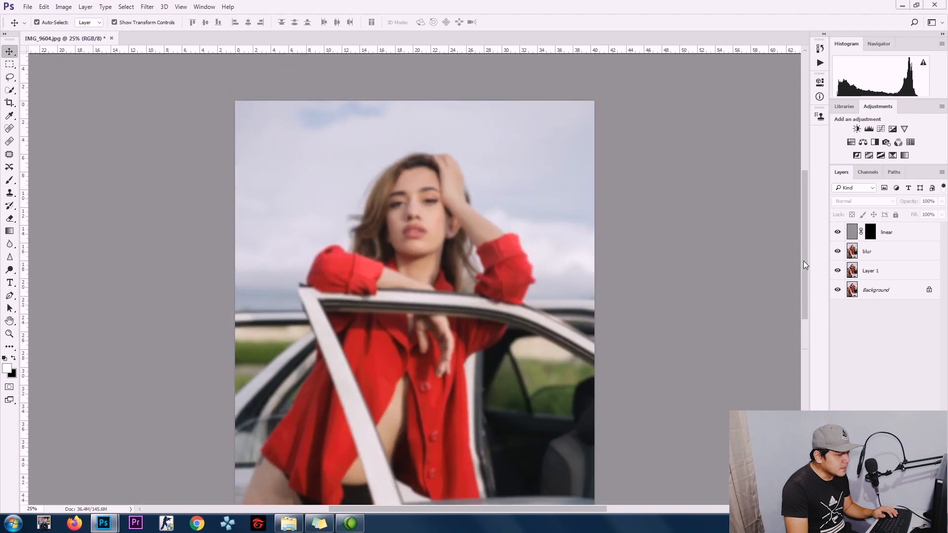
pyautogui.click(868, 254)
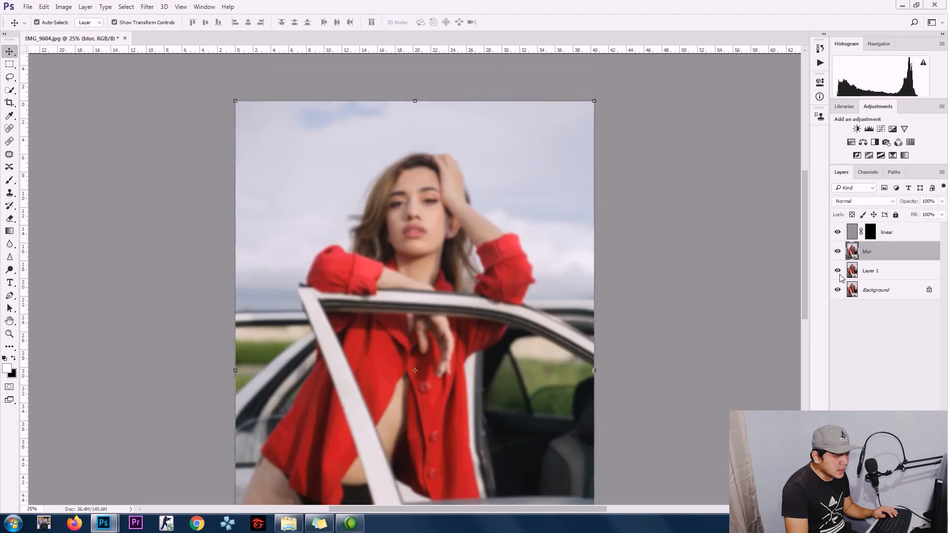
pyautogui.click(837, 252)
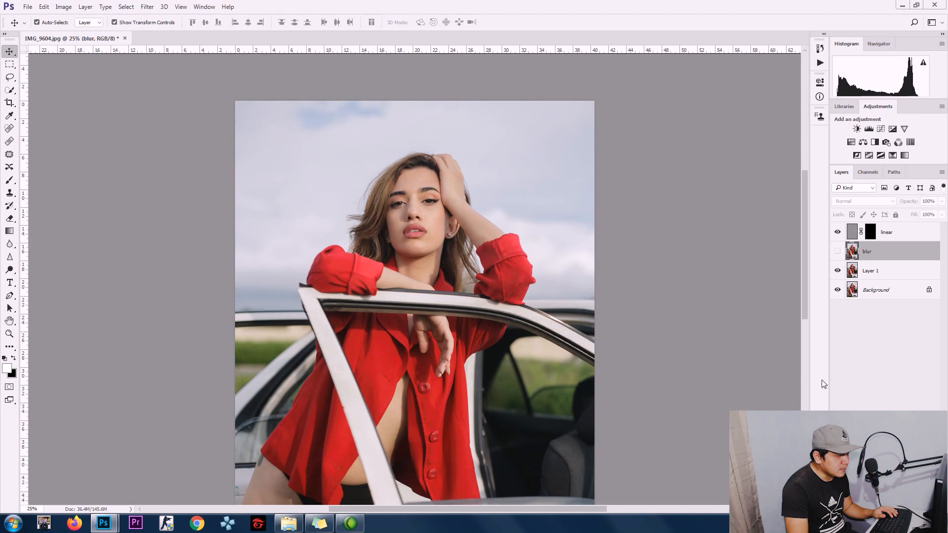
# - Make the black mask of the "linear" layer active and choose the Brush tool for painting on the face
pyautogui.moveTo(805, 295); pyautogui.dragTo(804, 277)
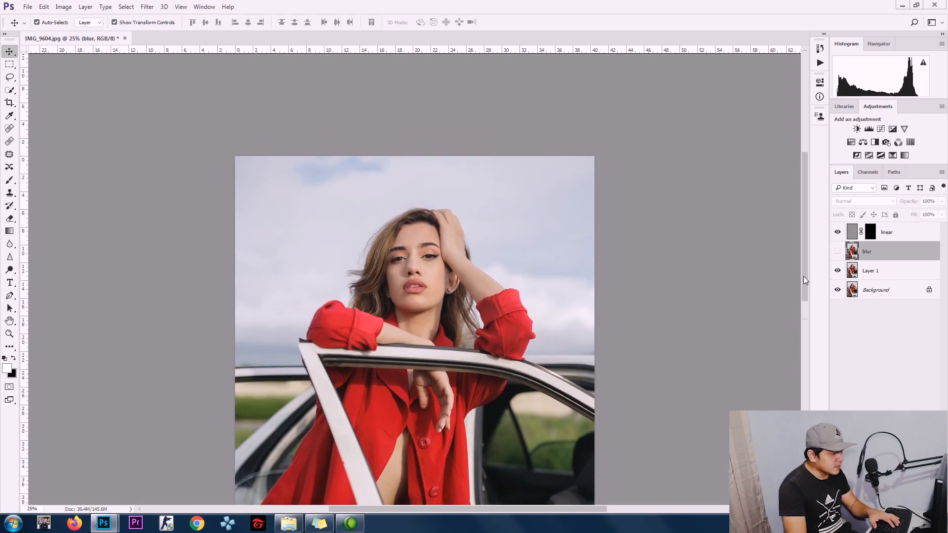
pyautogui.hotkey('ctrl', '+')
pyautogui.hotkey('ctrl', '+')
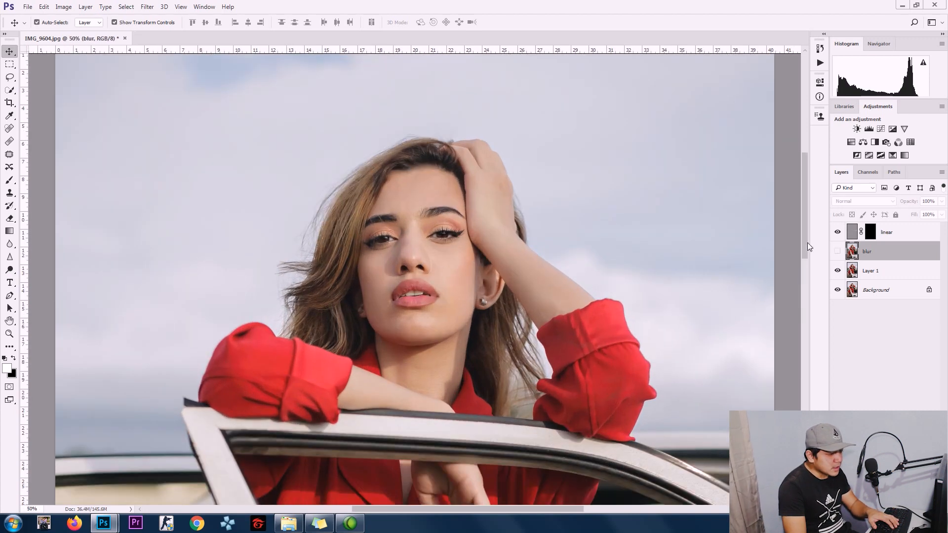
pyautogui.moveTo(807, 241)
pyautogui.mouseDown()
pyautogui.moveTo(801, 236)
pyautogui.moveTo(804, 250)
pyautogui.mouseUp()
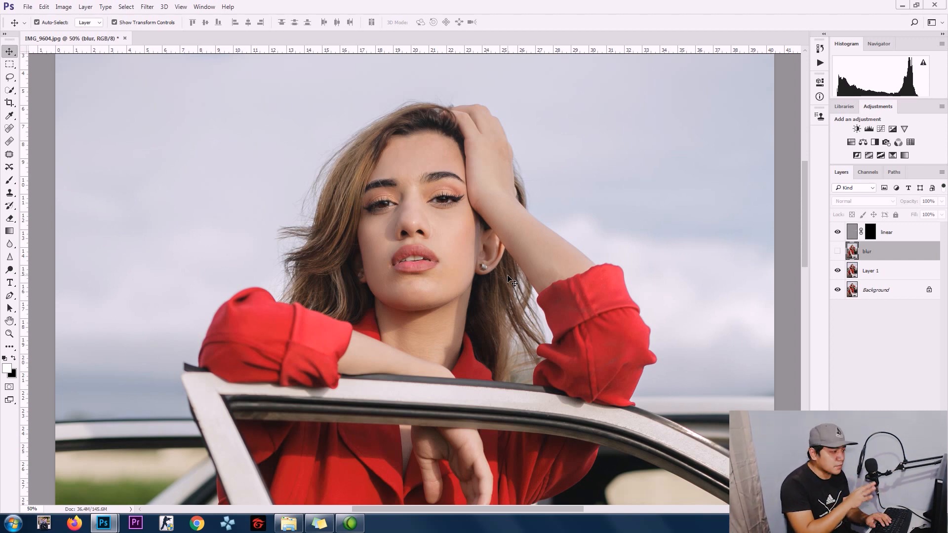
pyautogui.moveTo(801, 235)
pyautogui.mouseDown()
pyautogui.moveTo(805, 245)
pyautogui.moveTo(802, 233)
pyautogui.mouseUp()
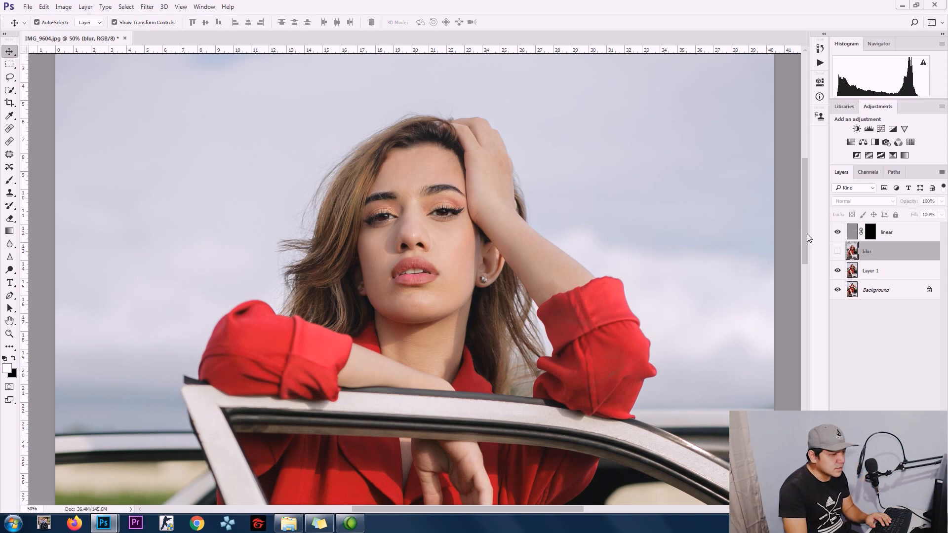
pyautogui.moveTo(806, 233)
pyautogui.mouseDown()
pyautogui.moveTo(804, 265)
pyautogui.moveTo(803, 226)
pyautogui.moveTo(804, 238)
pyautogui.mouseUp()
pyautogui.hotkey('ctrl', '+')
pyautogui.click(834, 327)
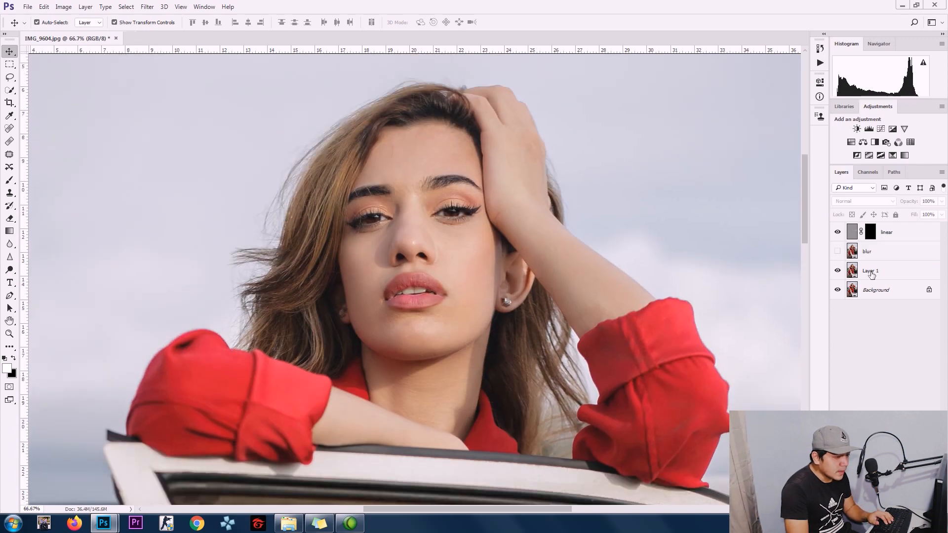
pyautogui.click(874, 237)
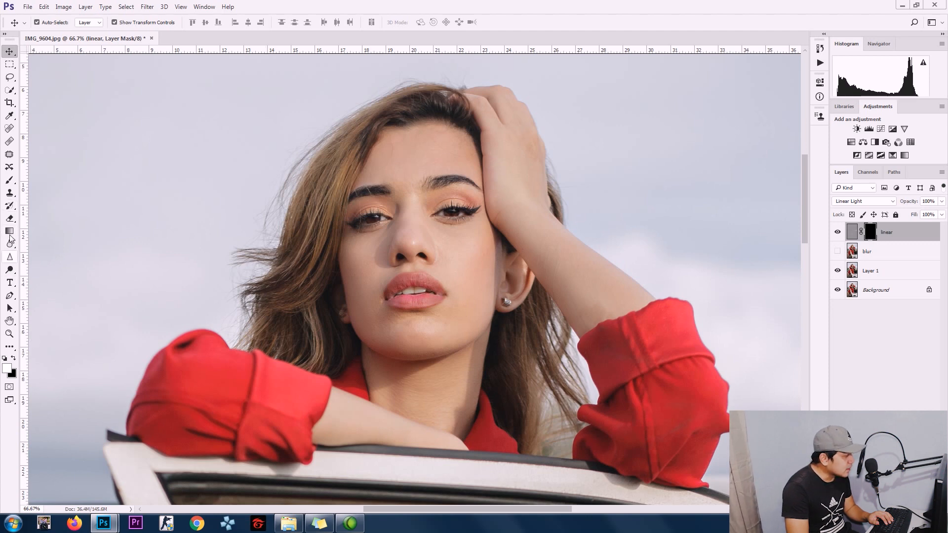
pyautogui.click(9, 181)
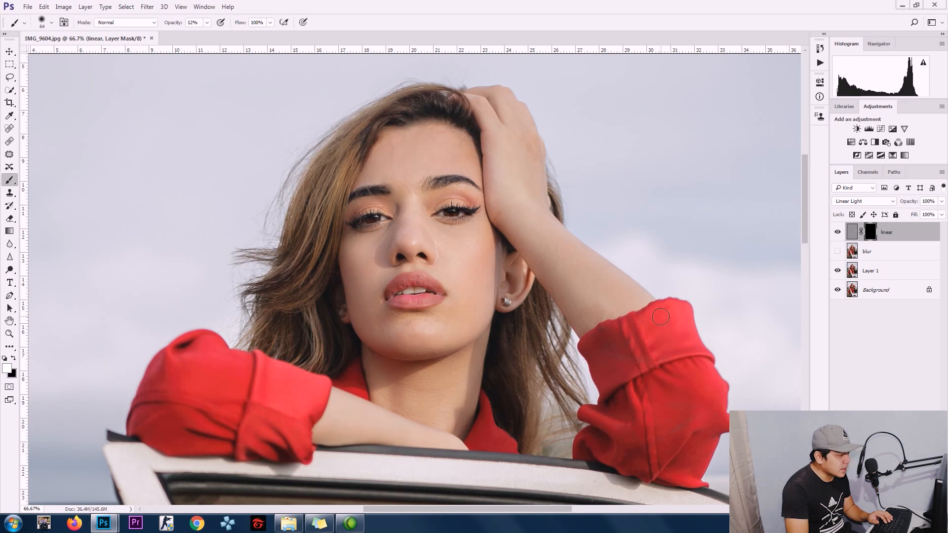
# - Try a brush opacity of 68%, and set it back to 12%
pyautogui.moveTo(805, 235); pyautogui.dragTo(804, 229)
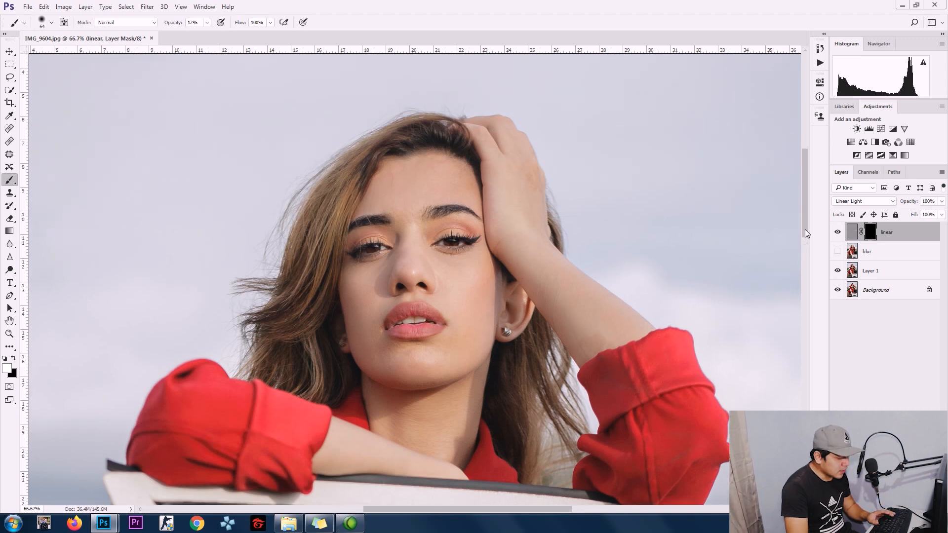
pyautogui.hotkey('ctrl', '+')
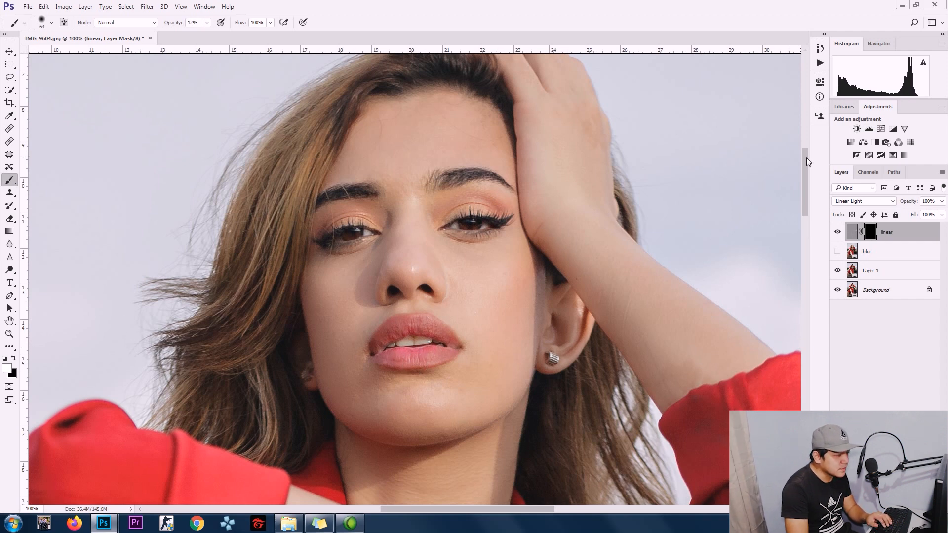
pyautogui.moveTo(805, 183); pyautogui.dragTo(804, 183)
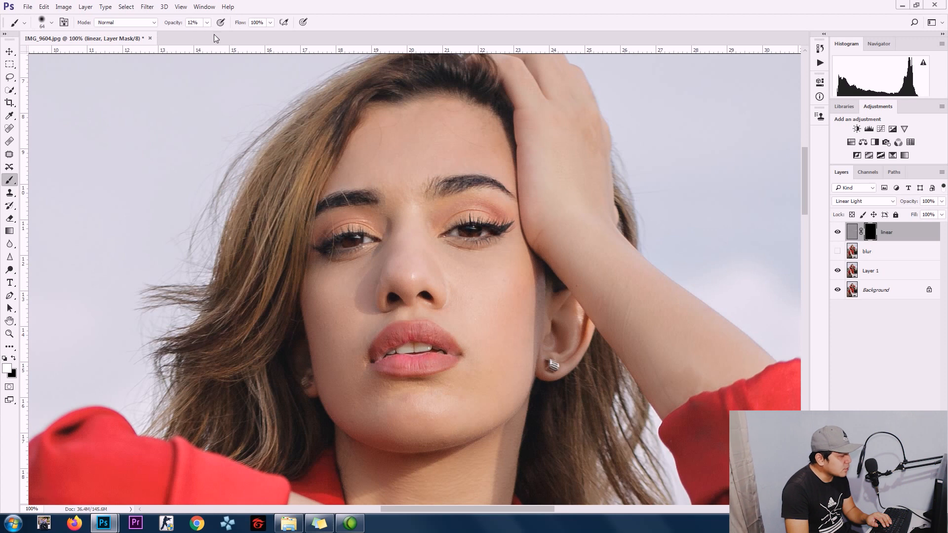
pyautogui.moveTo(221, 40); pyautogui.dragTo(229, 36)
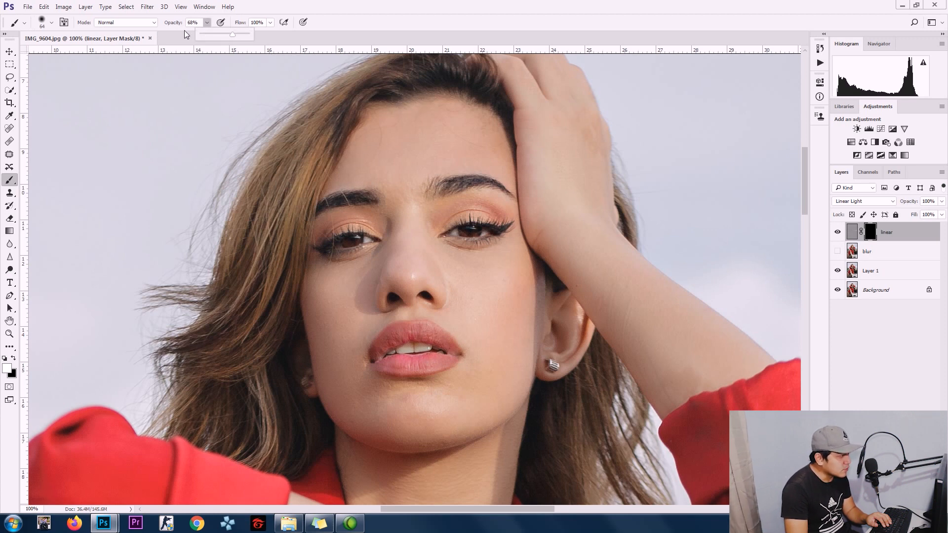
pyautogui.click(505, 133)
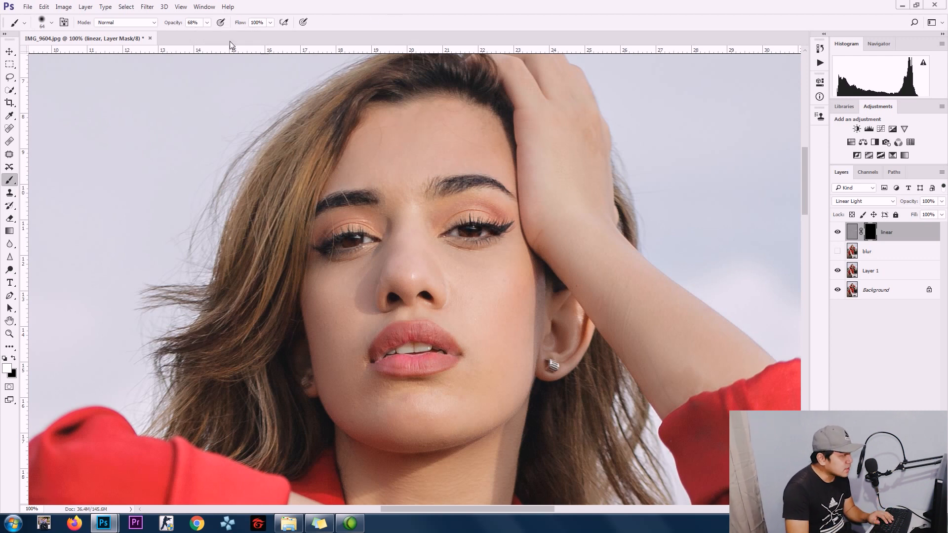
pyautogui.click(206, 22)
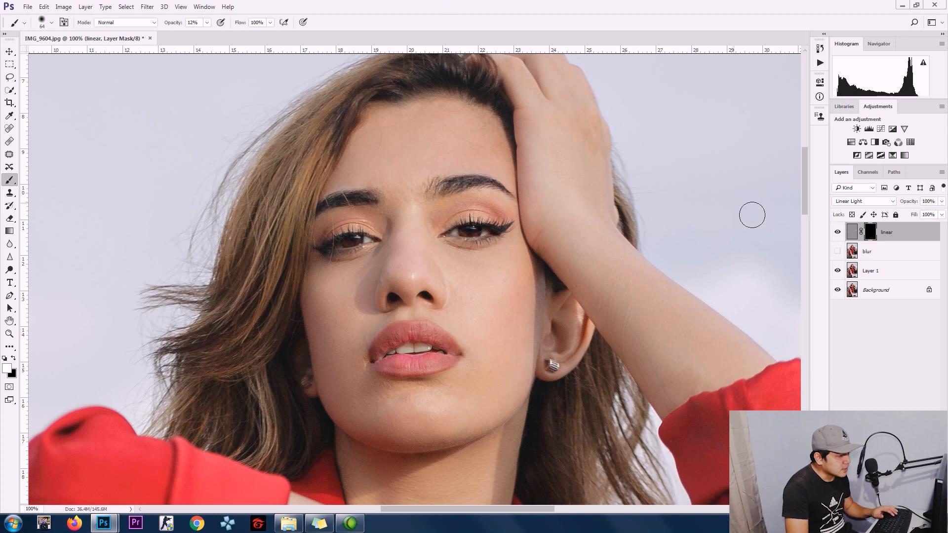
# - Paint white at 12% opacity on the "linear" layer's mask over the facial skin
pyautogui.scroll(-1, 805, 200)
pyautogui.hotkey('ctrl', '+')
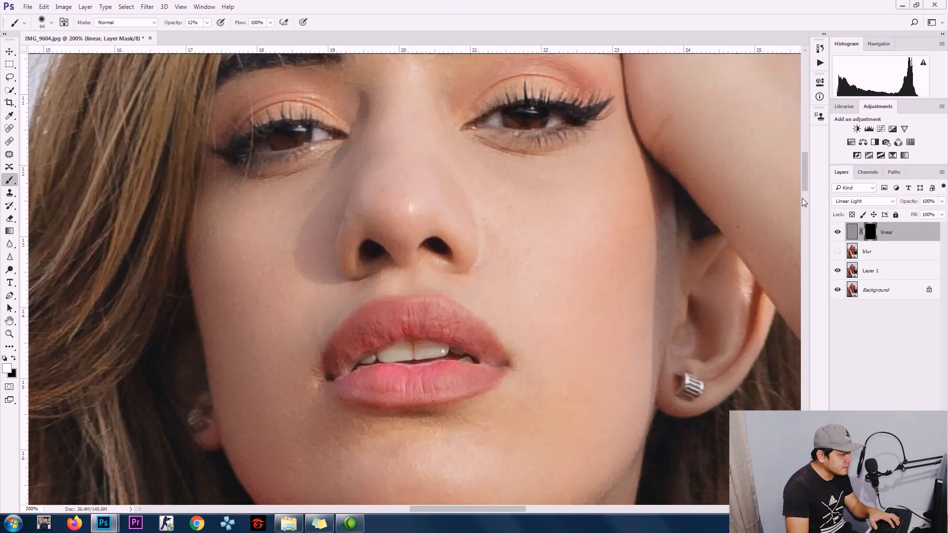
pyautogui.scroll(2, 804, 190)
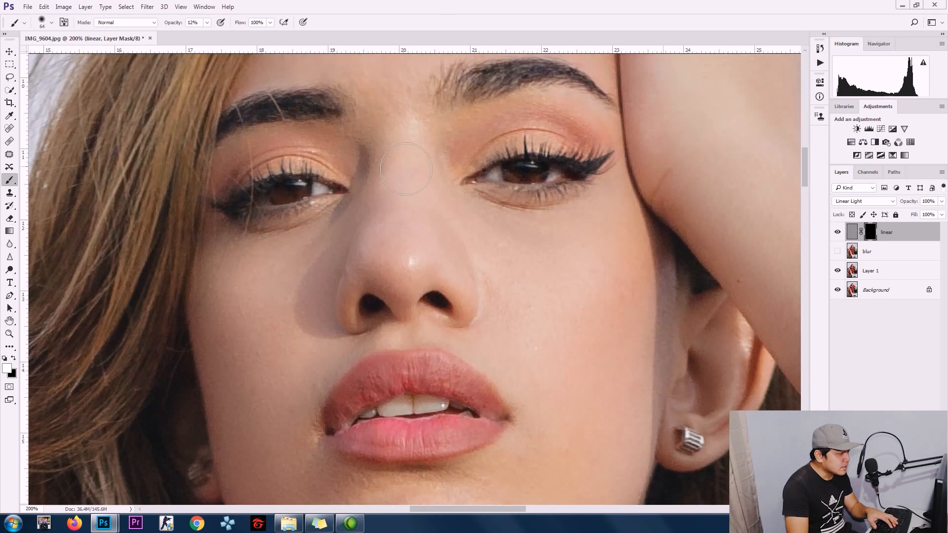
pyautogui.hotkey('ctrl', '-')
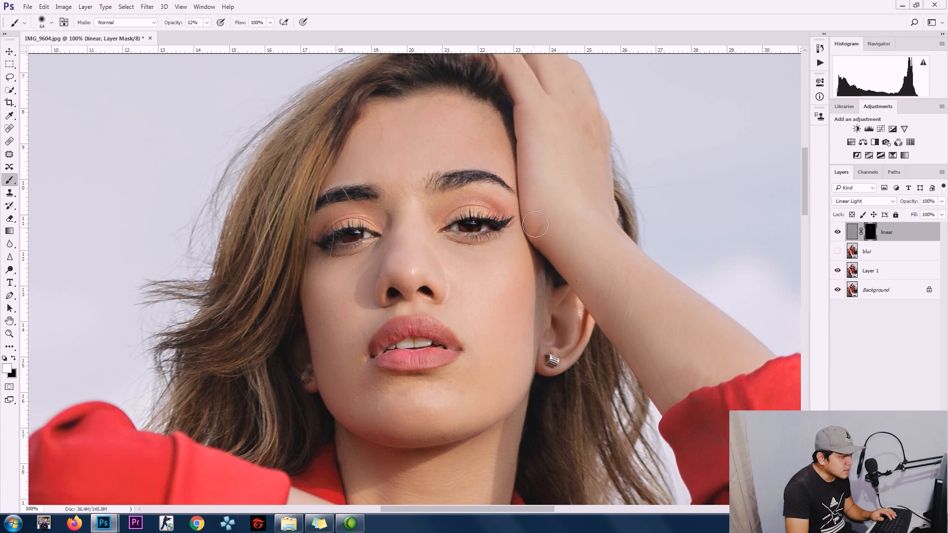
# - Continue painting the "linear" layer's mask over the exposed skin of the body below the face
pyautogui.moveTo(804, 195)
pyautogui.mouseDown()
pyautogui.moveTo(801, 283)
pyautogui.moveTo(804, 275)
pyautogui.mouseUp()
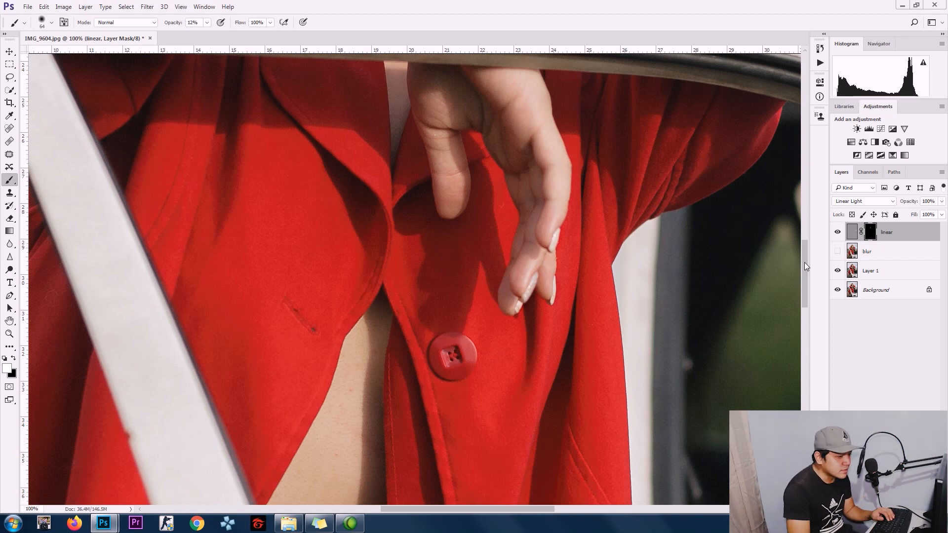
pyautogui.moveTo(804, 262); pyautogui.dragTo(805, 305)
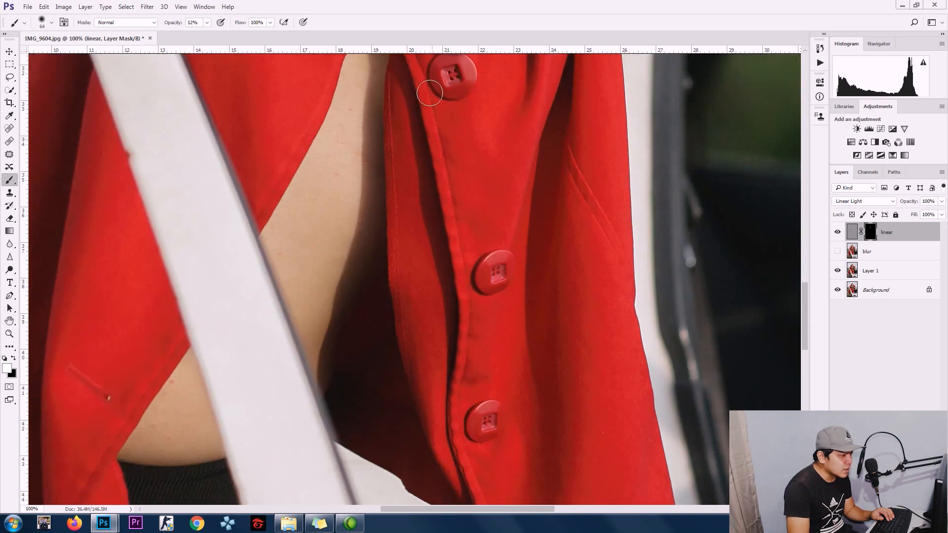
pyautogui.scroll(-1, 455, 289)
pyautogui.scroll(-3, 454, 289)
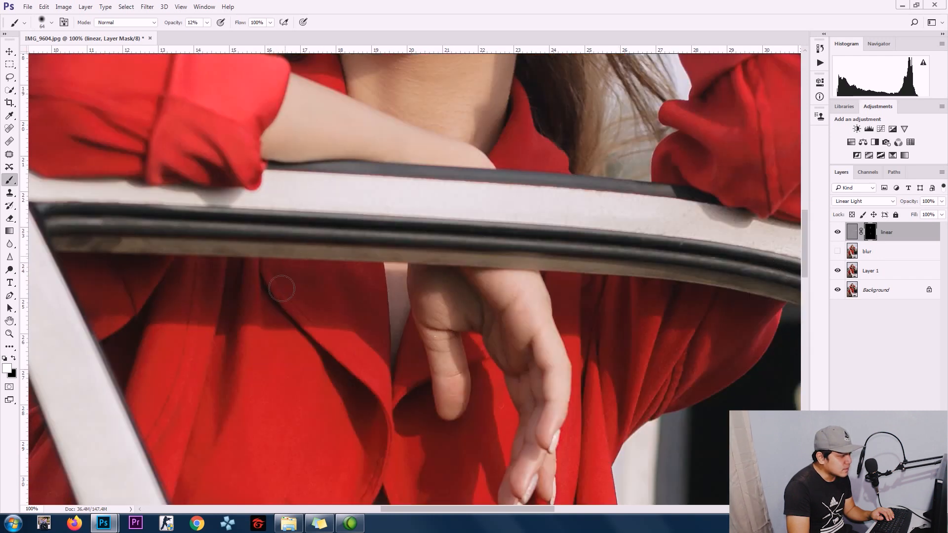
# - Merge the "linear", "blur" and "Layer 1" layers into one layer above the Background
pyautogui.hotkey('ctrl', '-')
pyautogui.hotkey('ctrl', '-')
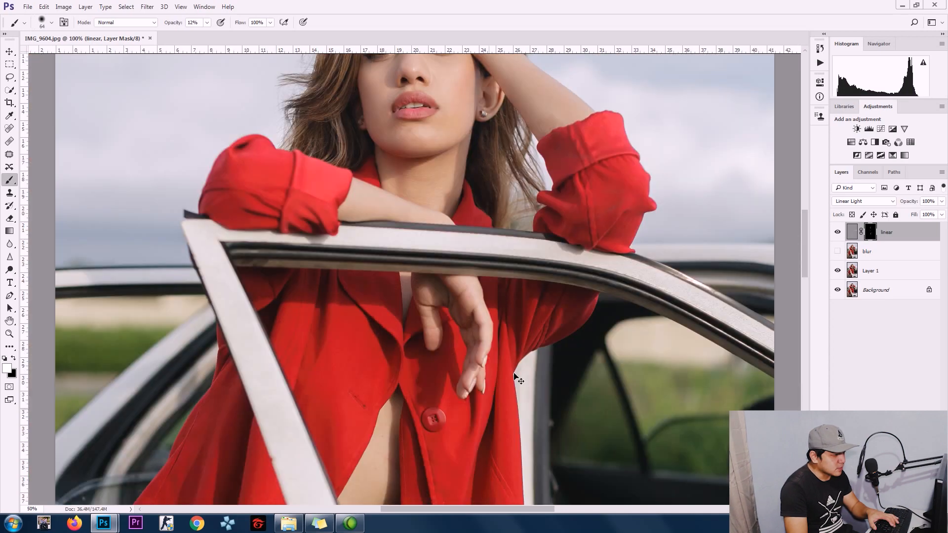
pyautogui.hotkey('ctrl', '-')
pyautogui.hotkey('ctrl', '-')
pyautogui.hotkey('ctrl', '-')
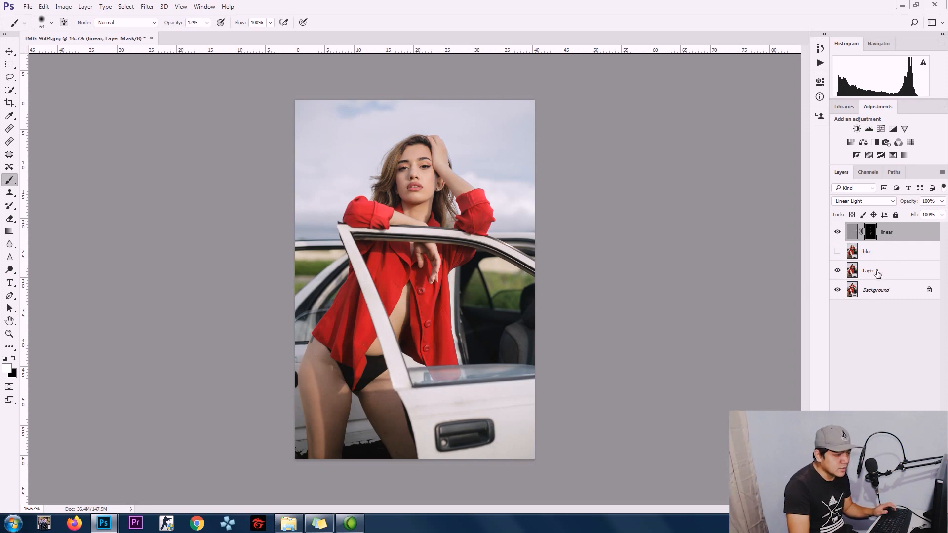
pyautogui.keyDown('shift'); pyautogui.click(877, 273); pyautogui.keyUp('shift')
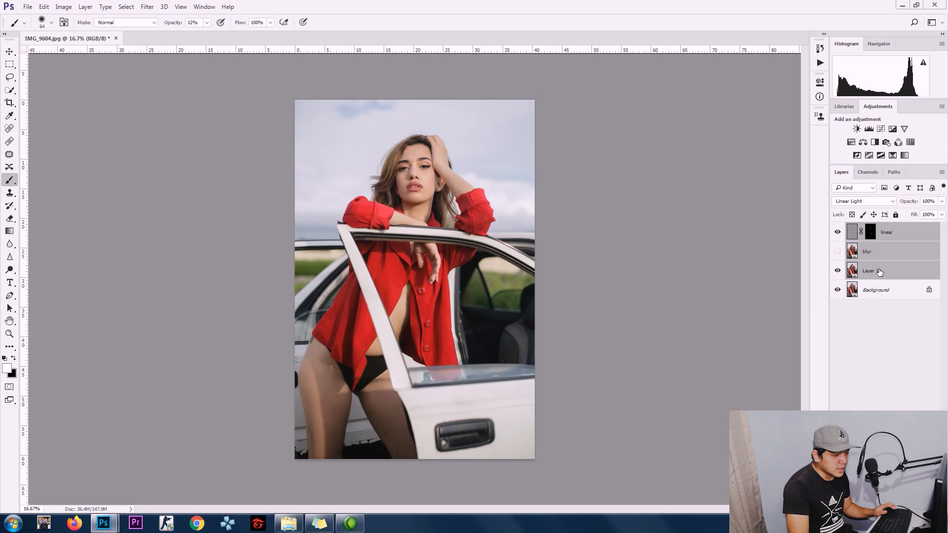
pyautogui.rightClick(879, 271)
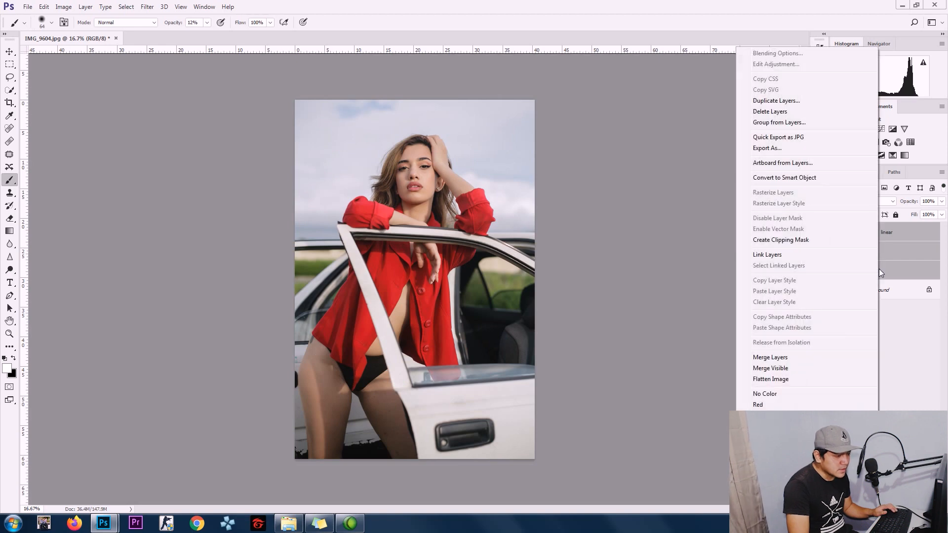
pyautogui.click(792, 357)
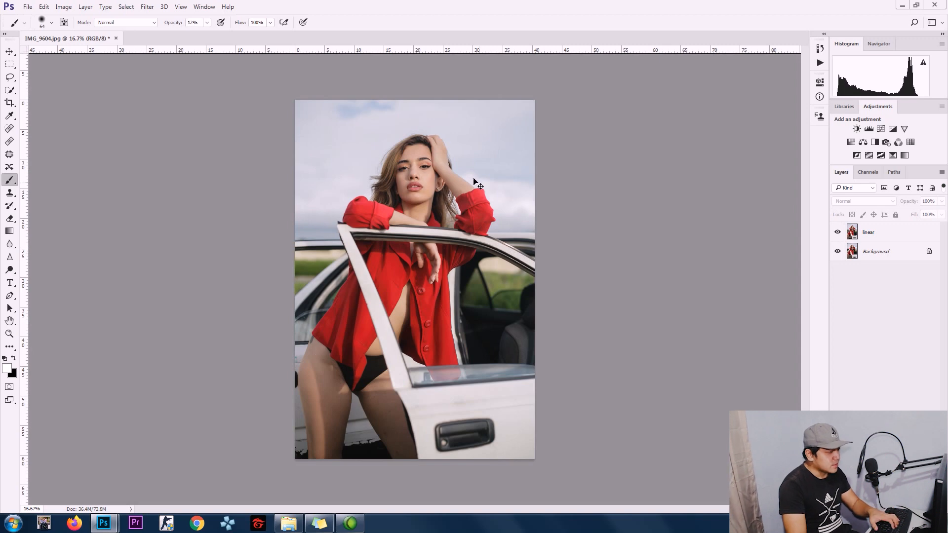
# - Compare the retouched face with the original close up by toggling the visibility of the merged "linear" layer
pyautogui.hotkey('ctrl', '+')
pyautogui.hotkey('ctrl', '+')
pyautogui.hotkey('ctrl', '+')
pyautogui.moveTo(803, 272); pyautogui.dragTo(805, 204)
pyautogui.hotkey('ctrl', '+')
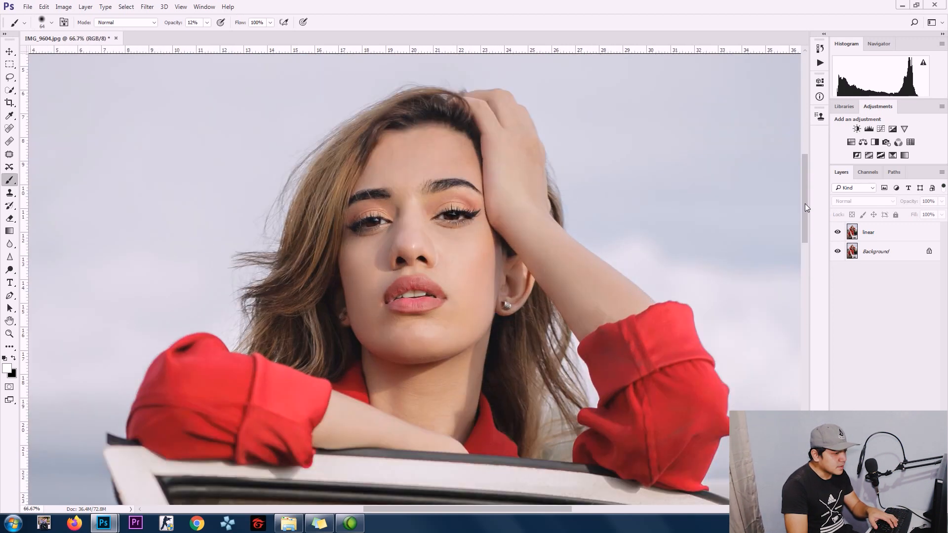
pyautogui.hotkey('ctrl', '+')
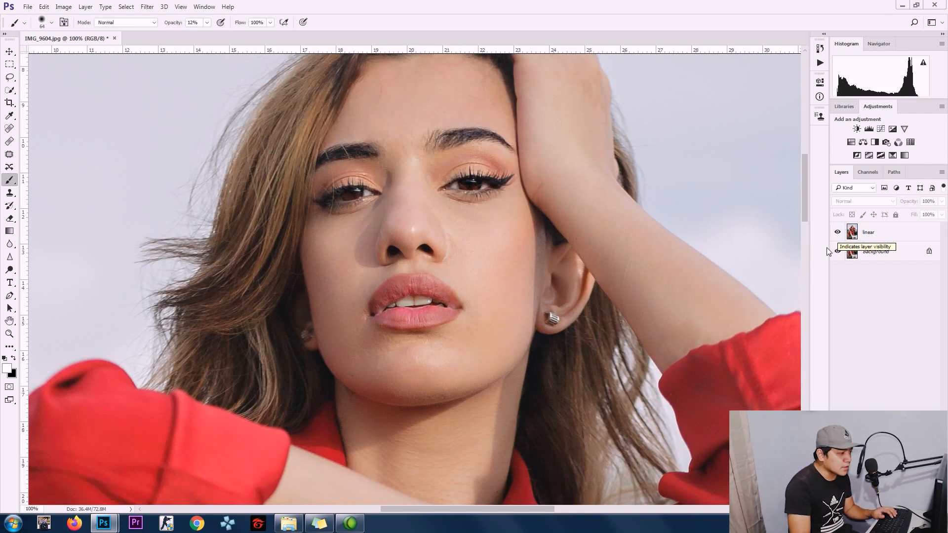
pyautogui.click(838, 234)
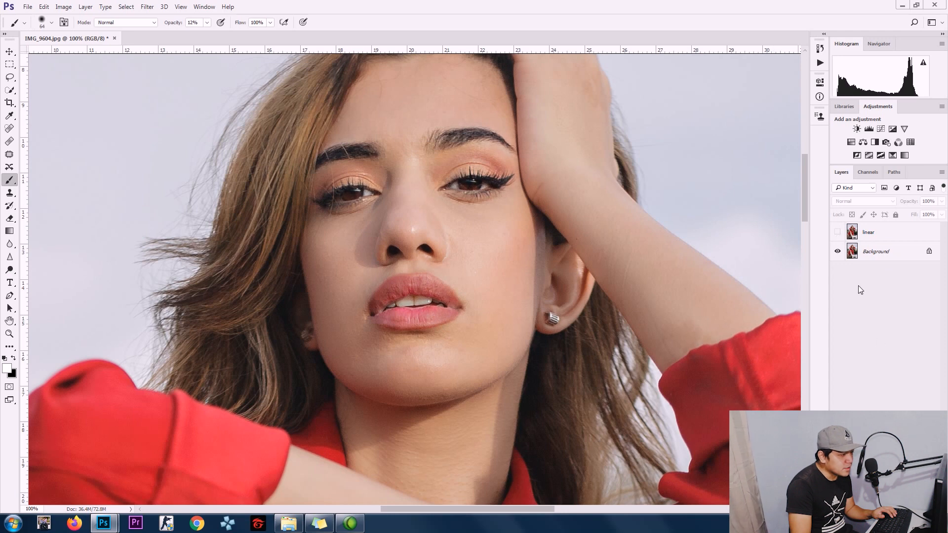
pyautogui.click(837, 233)
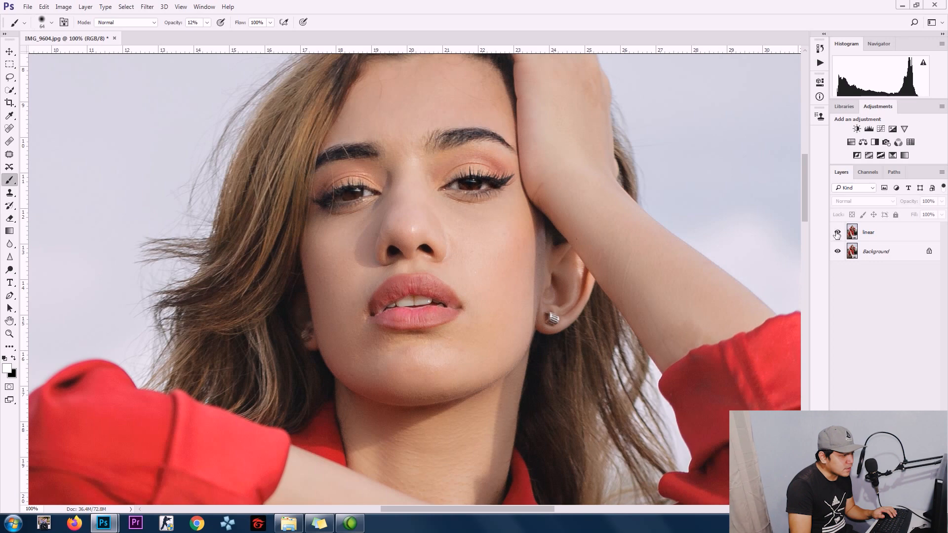
pyautogui.hotkey('ctrl', '+')
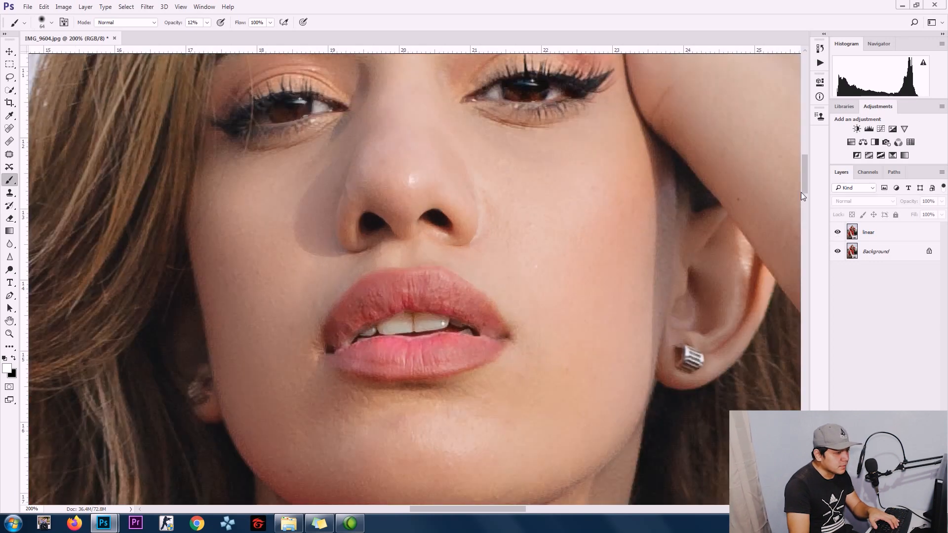
pyautogui.moveTo(804, 184); pyautogui.dragTo(805, 174)
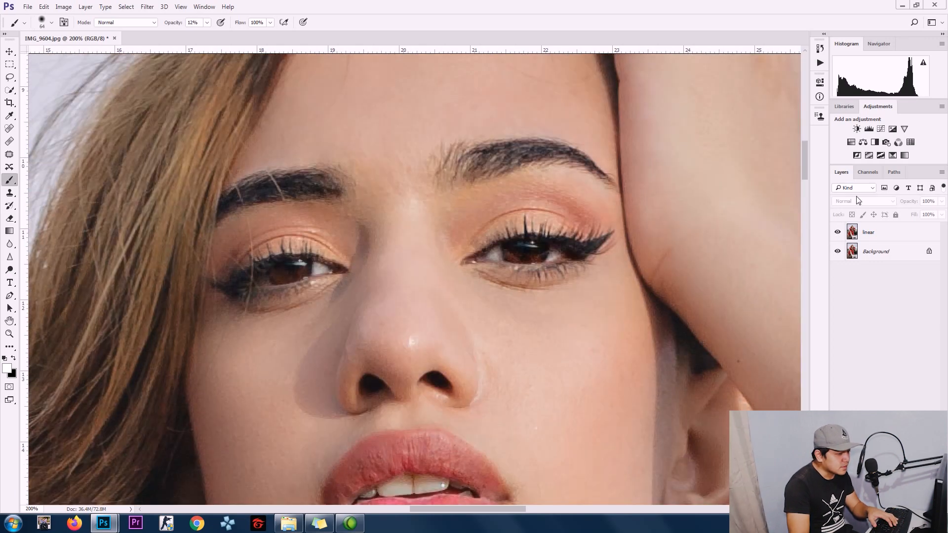
pyautogui.click(837, 233)
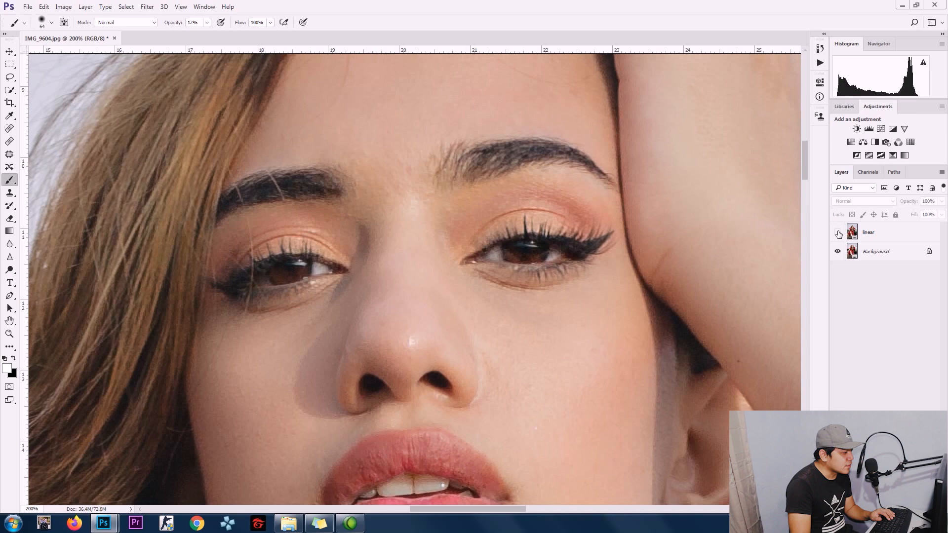
# - Examine the whole retouched portrait from head to thighs with the merged "linear" layer shown
pyautogui.hotkey('ctrl', '-')
pyautogui.hotkey('ctrl', '-')
pyautogui.hotkey('ctrl', '-')
pyautogui.hotkey('ctrl', '-')
pyautogui.hotkey('ctrl', '-')
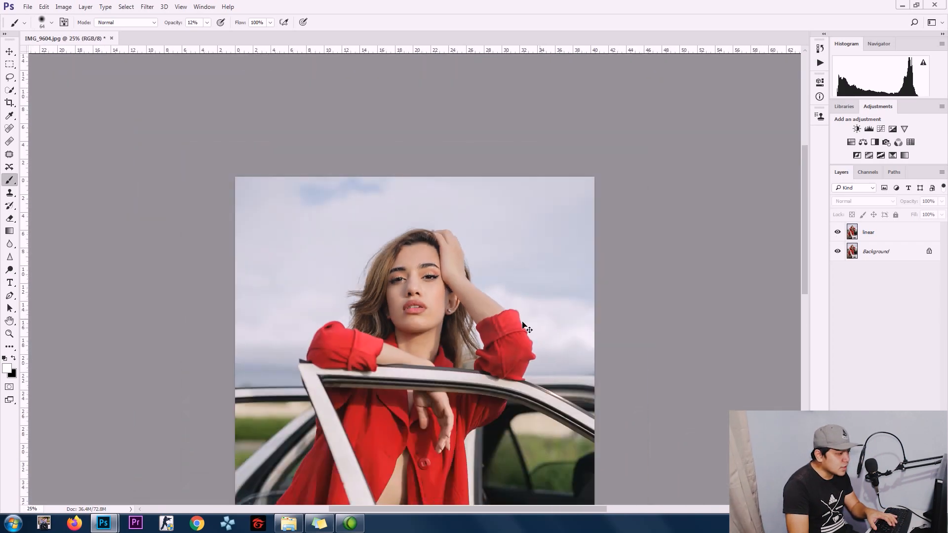
pyautogui.hotkey('ctrl', '-')
pyautogui.hotkey('ctrl', '+')
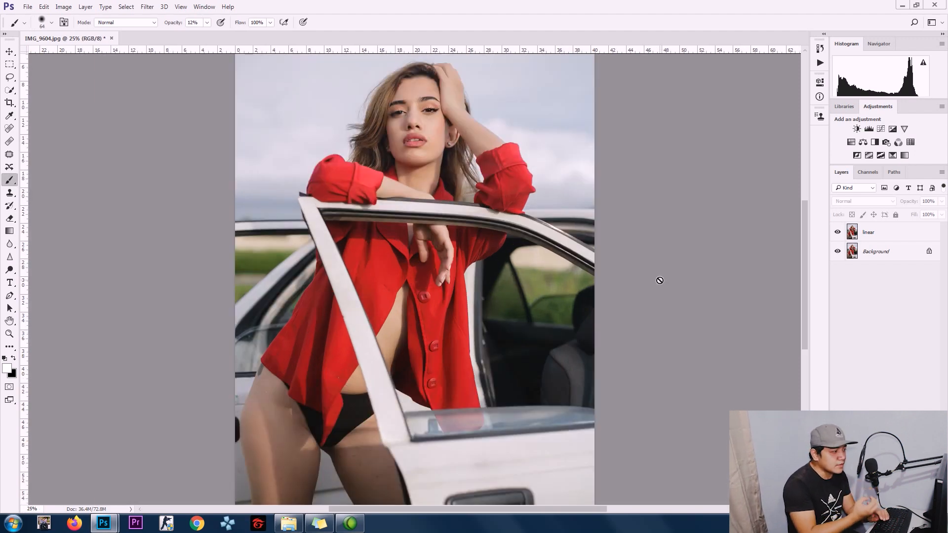
pyautogui.moveTo(805, 320); pyautogui.dragTo(805, 313)
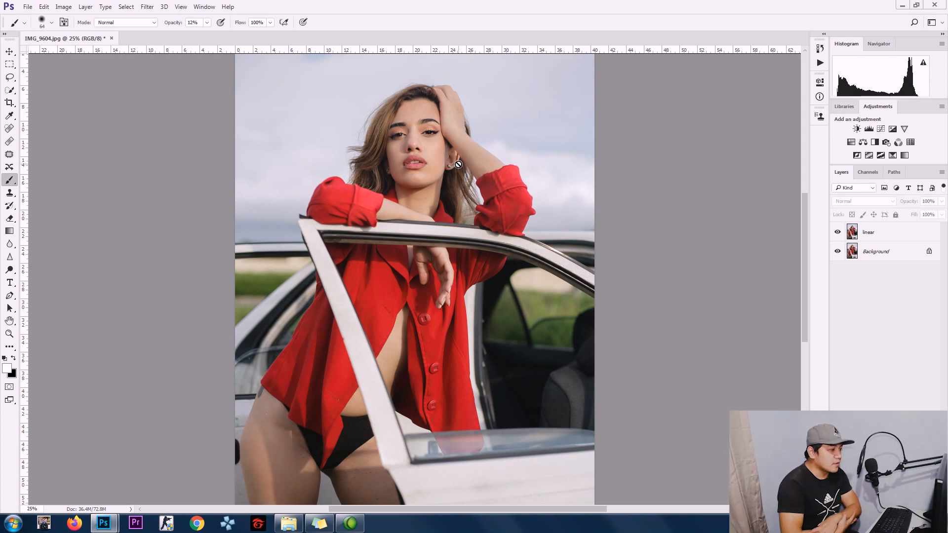
# - Float IMG_9604.jpg in its own window and select its "linear" layer
pyautogui.moveTo(75, 43); pyautogui.dragTo(101, 45)
pyautogui.click(164, 6)
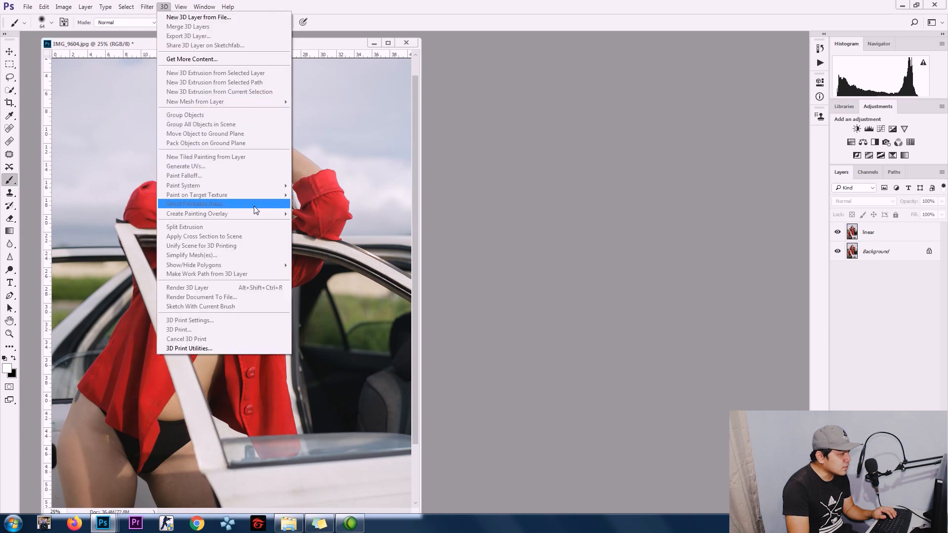
pyautogui.click(887, 268)
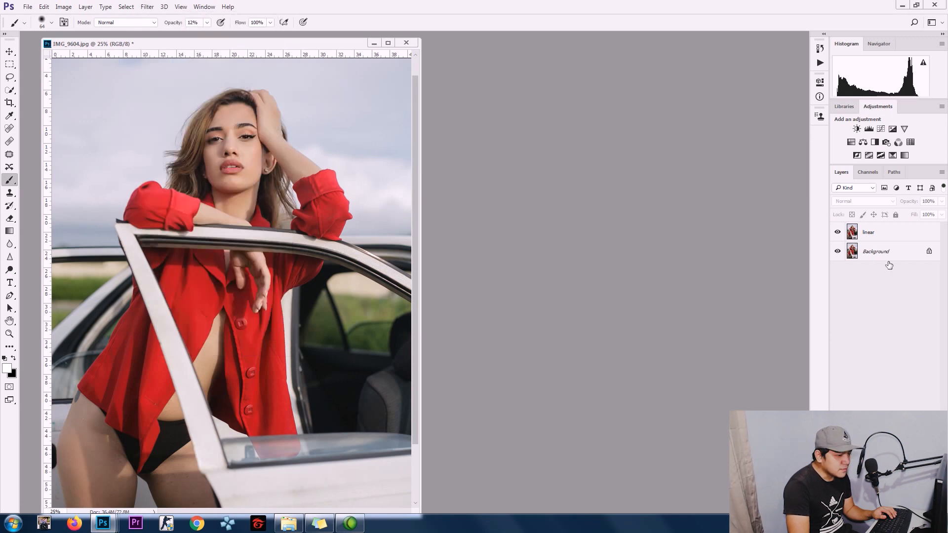
pyautogui.click(883, 240)
pyautogui.click(147, 7)
pyautogui.moveTo(257, 199)
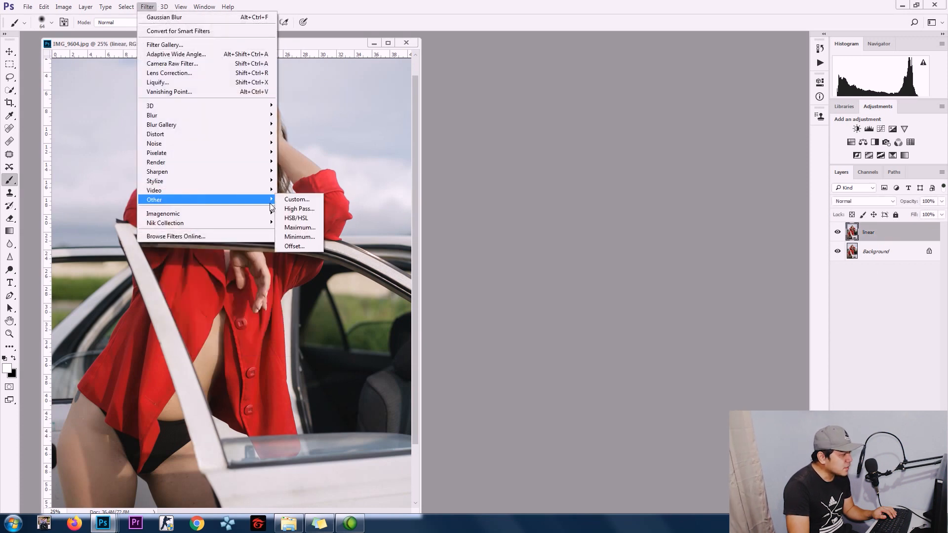
pyautogui.click(195, 58)
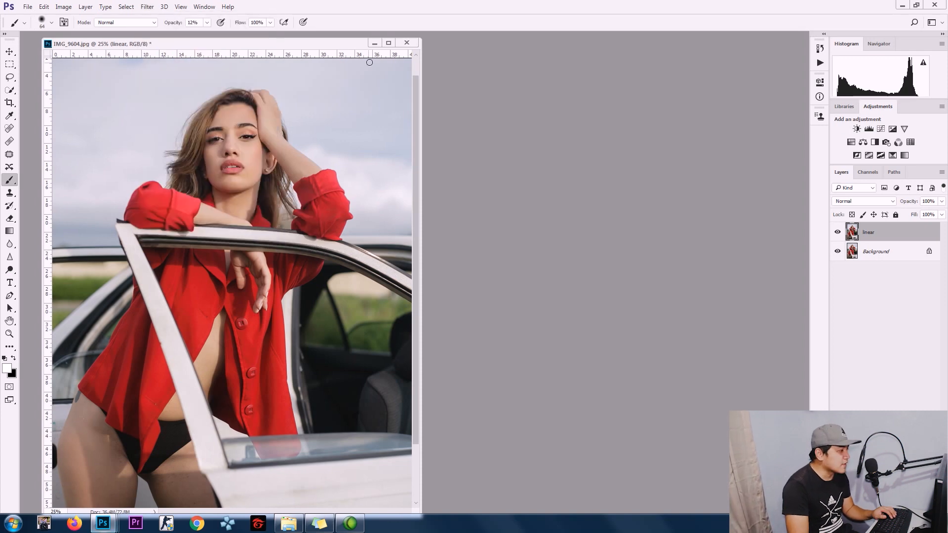
# - Minimize IMG_9604.jpg and bring up IMG_8198-3.jpg docked in the workspace
pyautogui.click(375, 44)
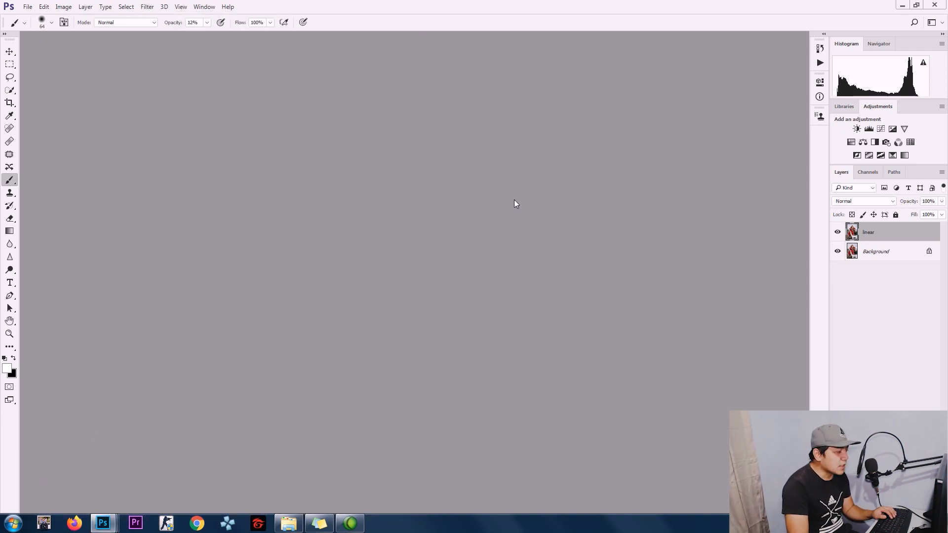
pyautogui.moveTo(102, 522)
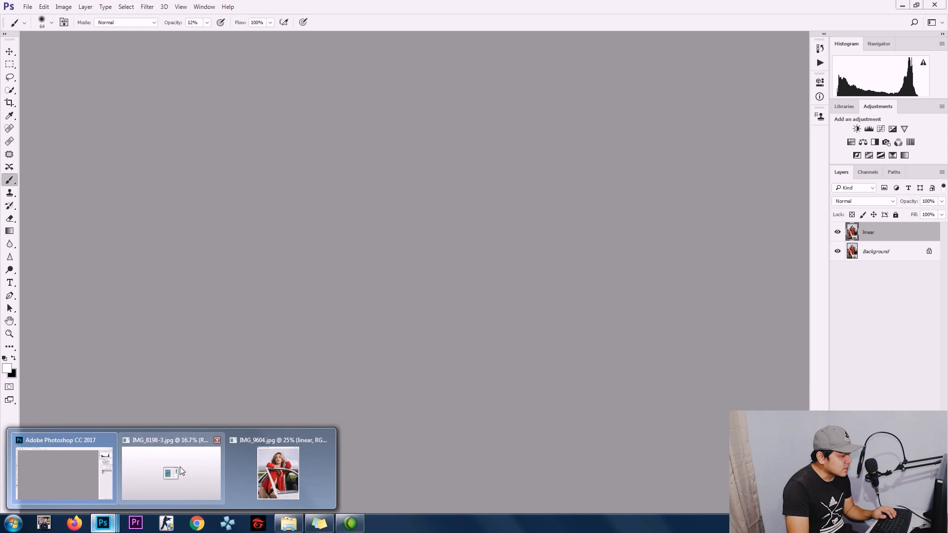
pyautogui.click(272, 453)
pyautogui.moveTo(183, 72); pyautogui.dragTo(520, 39)
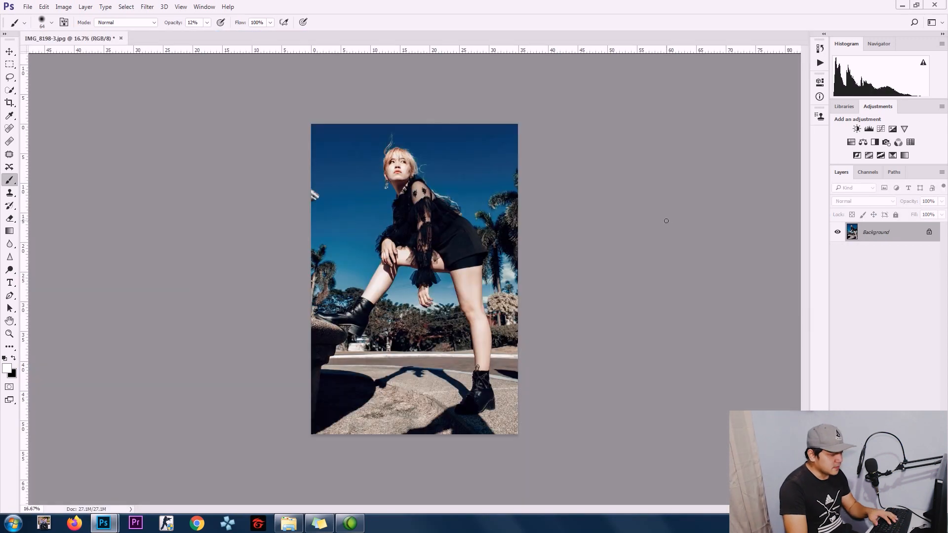
pyautogui.hotkey('ctrl', '+')
pyautogui.hotkey('ctrl', '-')
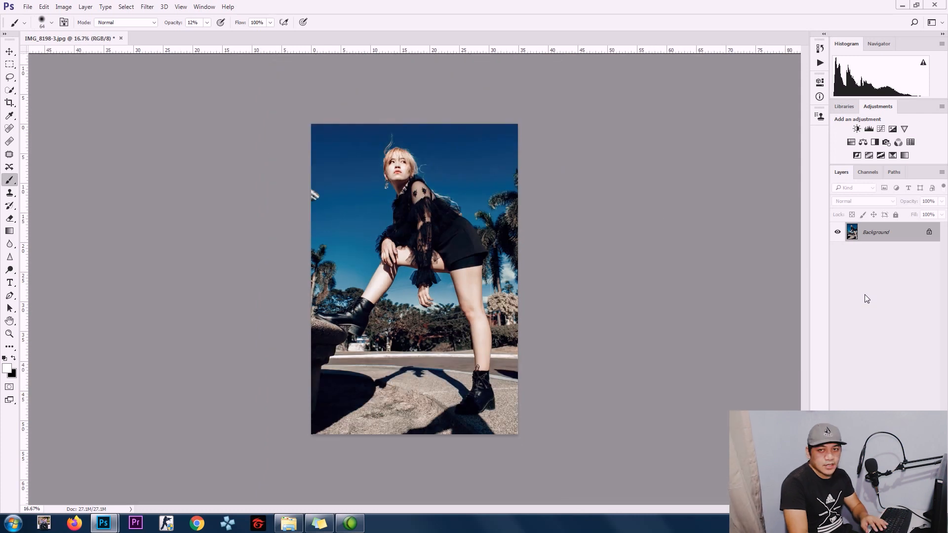
# - Duplicate the Background layer of IMG_8198-3.jpg and apply a High Pass filter with a 2-pixel radius to the copy
pyautogui.hotkey('ctrl', 'j')
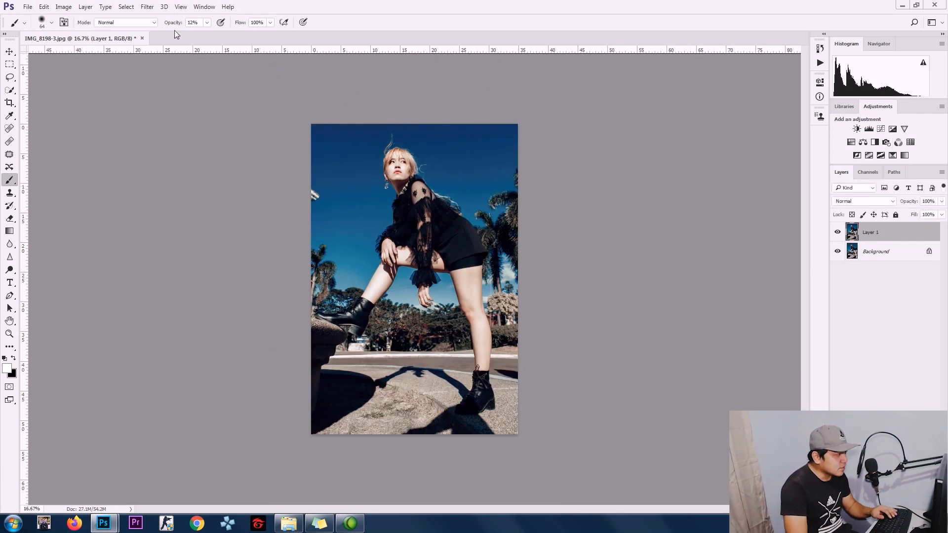
pyautogui.click(148, 7)
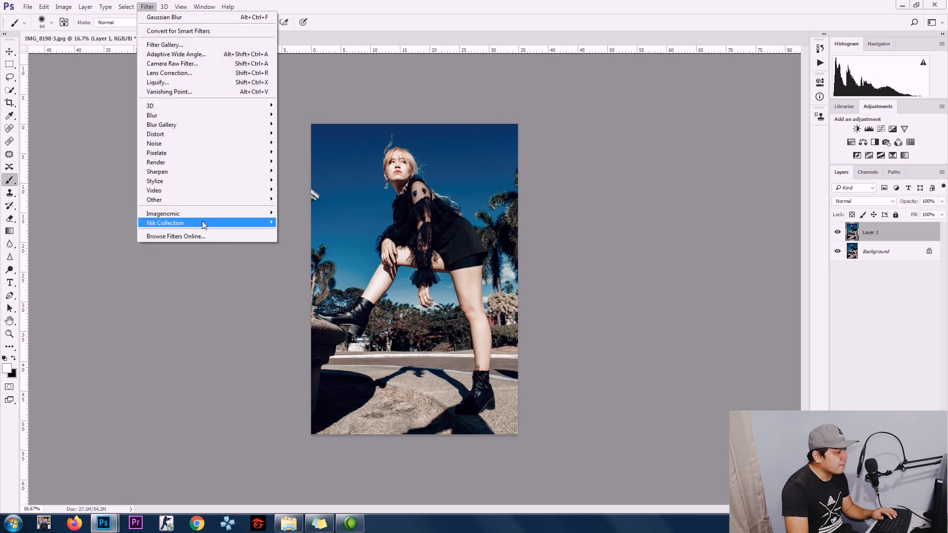
pyautogui.moveTo(197, 200)
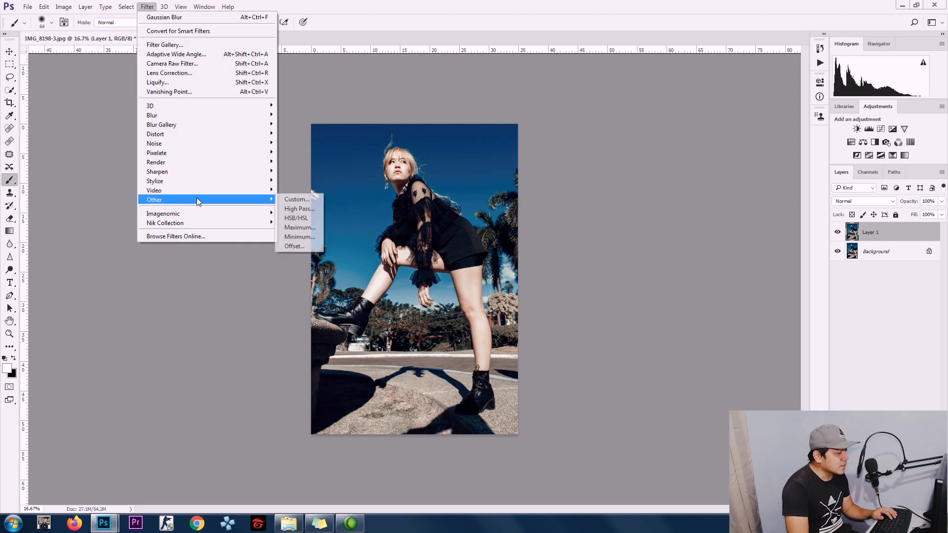
pyautogui.click(298, 208)
pyautogui.moveTo(465, 124); pyautogui.dragTo(602, 134)
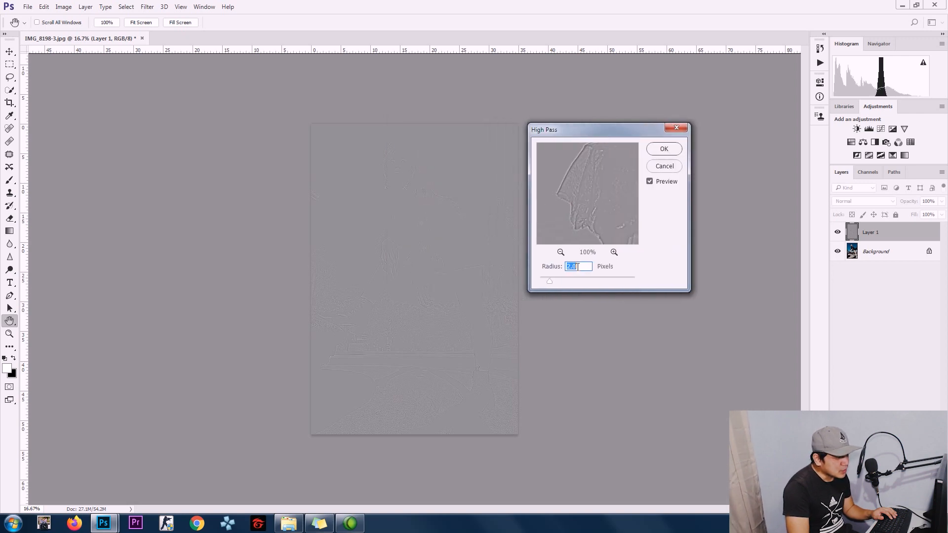
pyautogui.write('3')
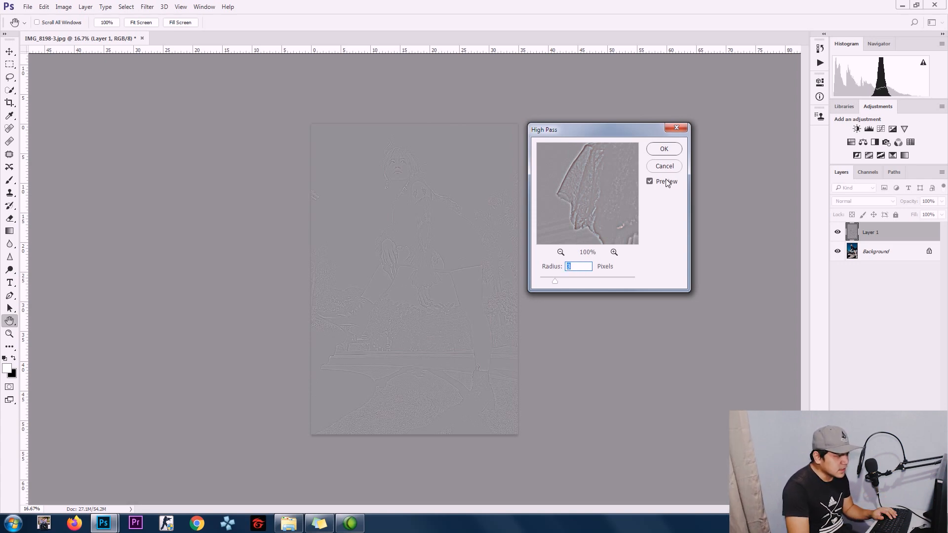
pyautogui.write('2')
pyautogui.press('Return')
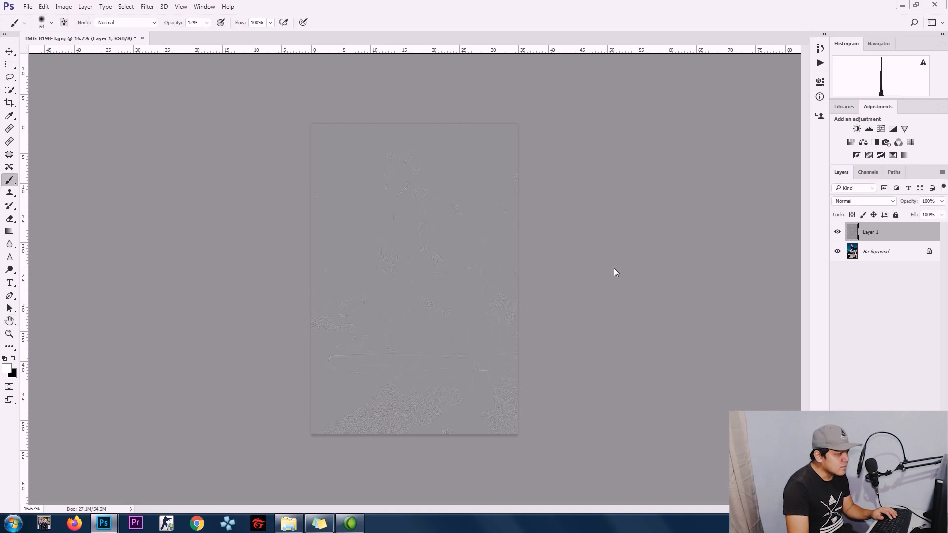
# - Set the blend mode of the High Pass layer to Soft Light
pyautogui.hotkey('ctrl', '+')
pyautogui.hotkey('ctrl', '+')
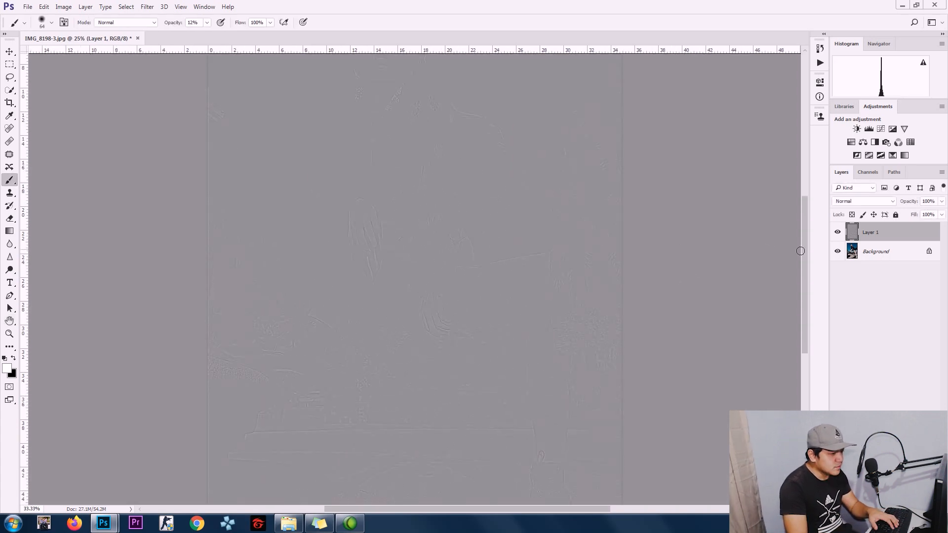
pyautogui.moveTo(801, 256); pyautogui.dragTo(798, 200)
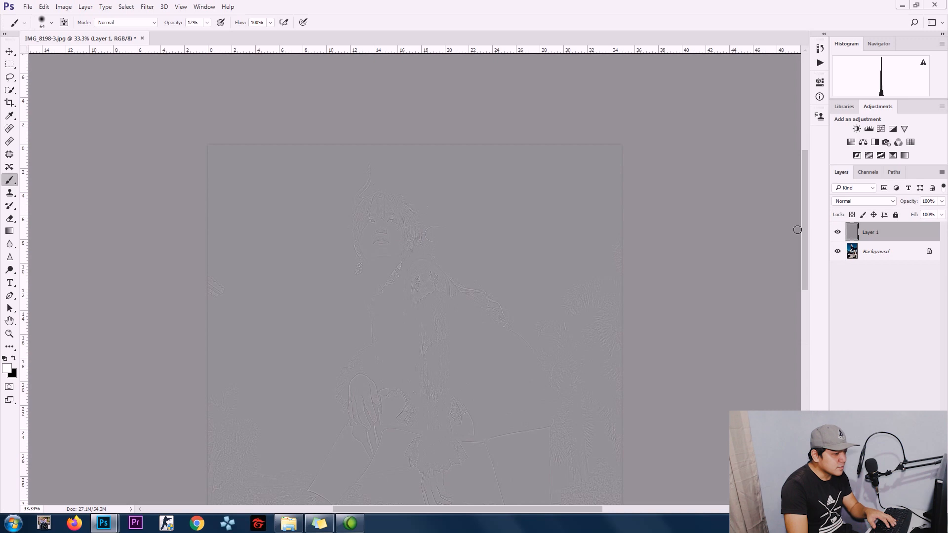
pyautogui.click(874, 201)
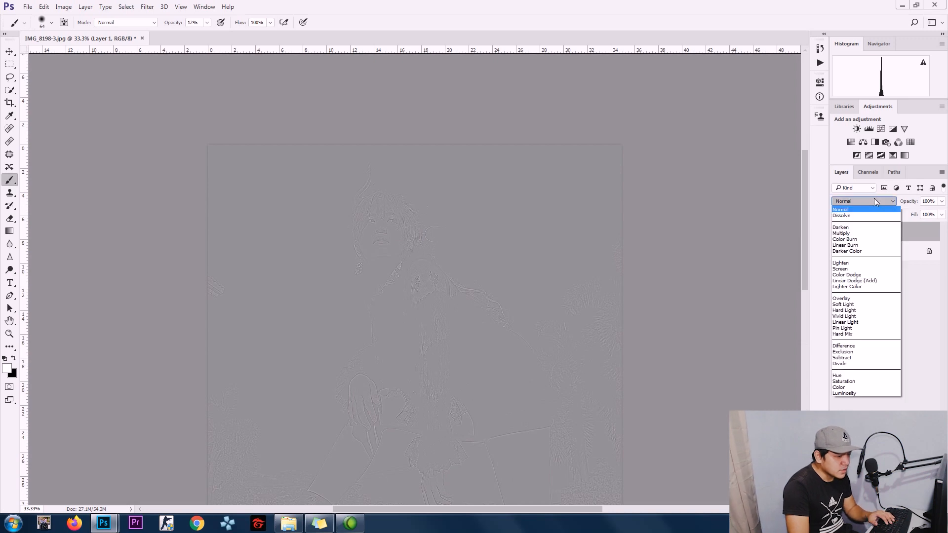
pyautogui.click(856, 308)
# - Compare the head and shoulders at 100% zoom with the High Pass layer hidden and shown
pyautogui.hotkey('ctrl', '+')
pyautogui.hotkey('ctrl', '+')
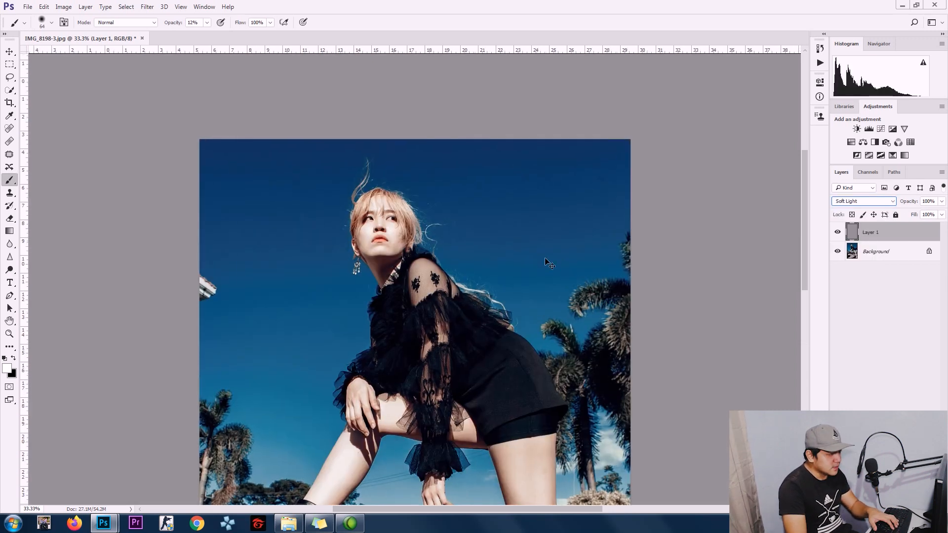
pyautogui.moveTo(804, 238); pyautogui.dragTo(804, 220)
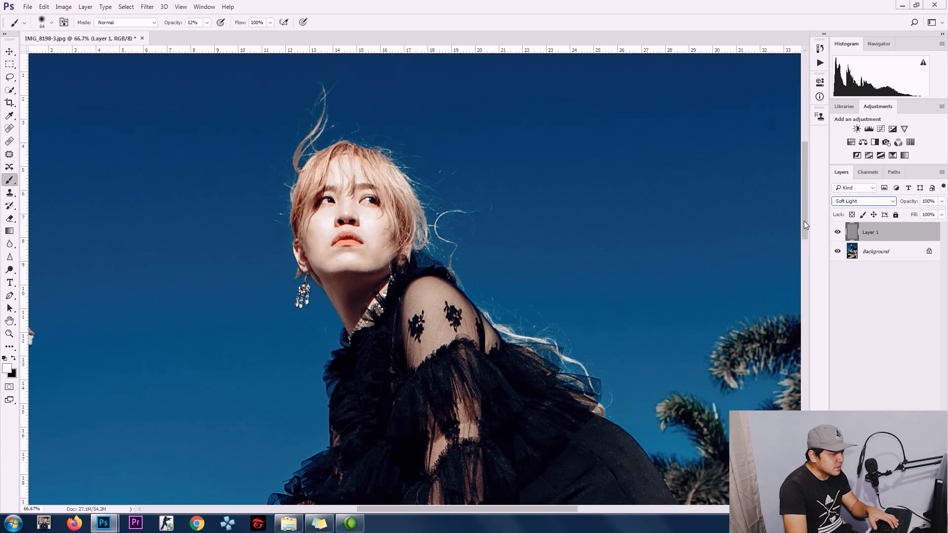
pyautogui.hotkey('ctrl', '+')
pyautogui.hotkey('ctrl', '+')
pyautogui.hotkey('ctrl', '-')
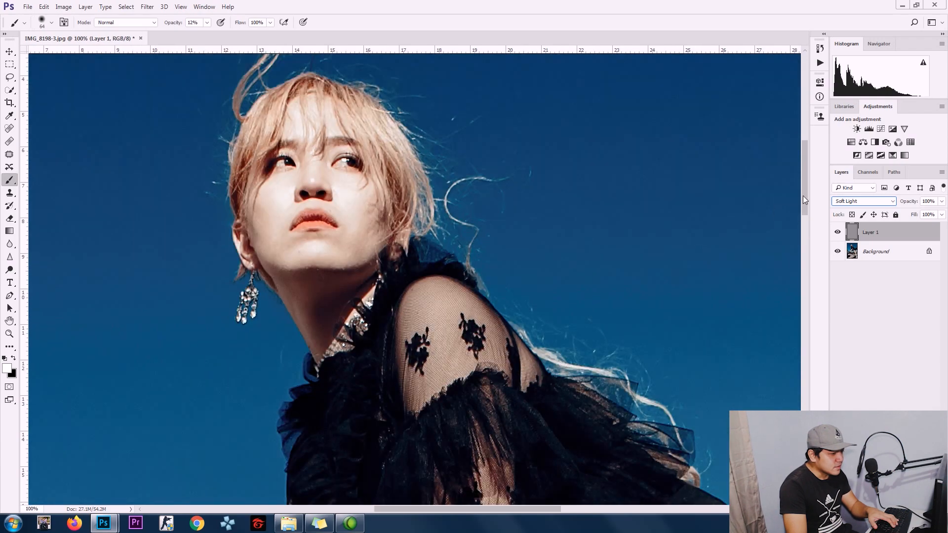
pyautogui.moveTo(802, 195); pyautogui.dragTo(803, 188)
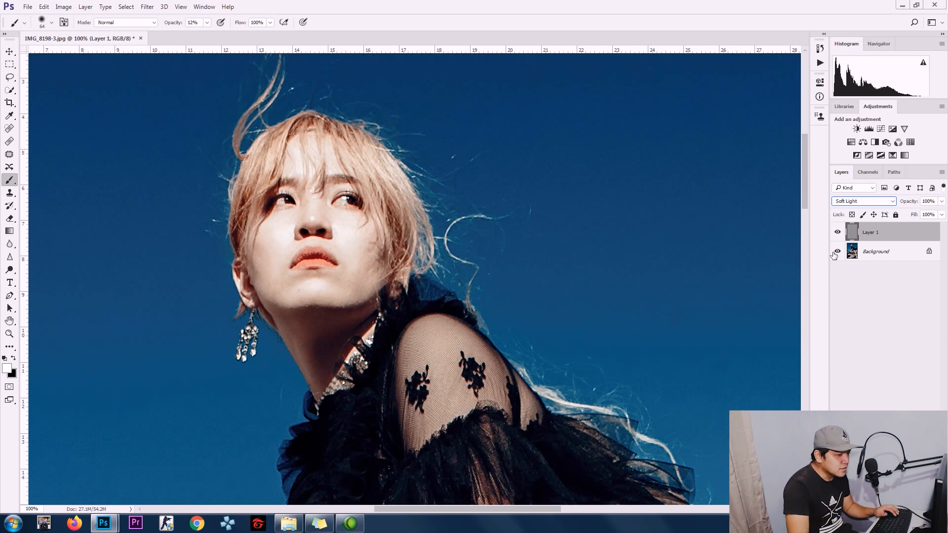
pyautogui.click(838, 232)
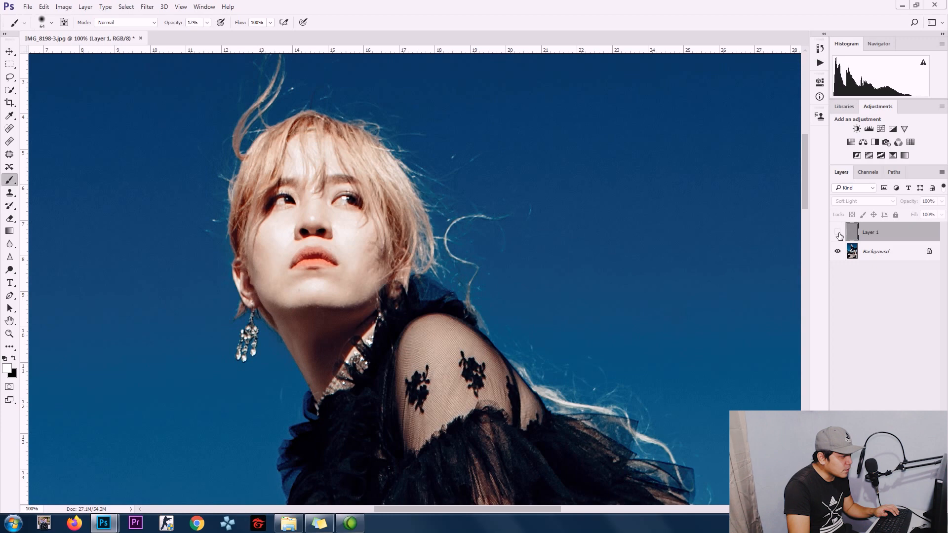
pyautogui.click(838, 232)
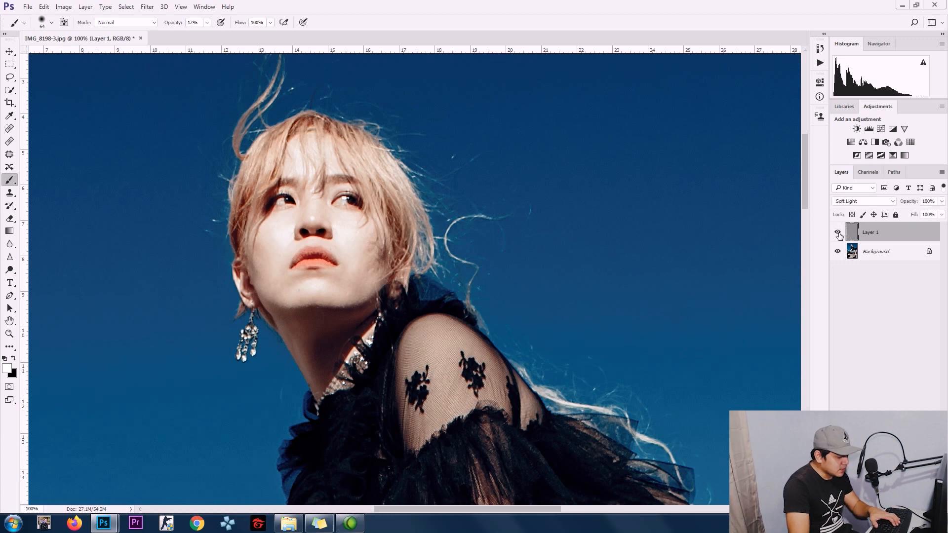
# - Inspect the sharpening on the face at 200% zoom by toggling the visibility of "Layer 1"
pyautogui.hotkey('ctrl', '+')
pyautogui.moveTo(501, 509); pyautogui.dragTo(486, 509)
pyautogui.moveTo(804, 172); pyautogui.dragTo(804, 163)
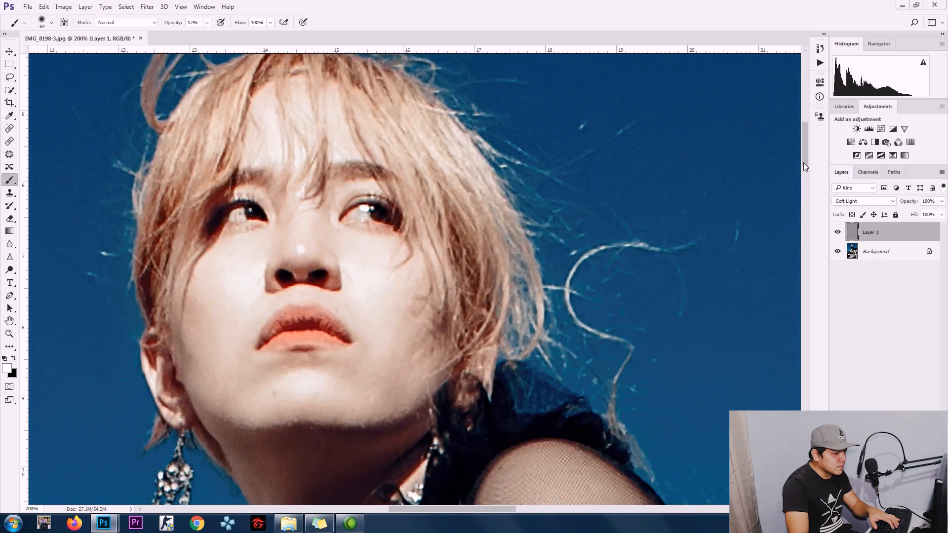
pyautogui.click(837, 232)
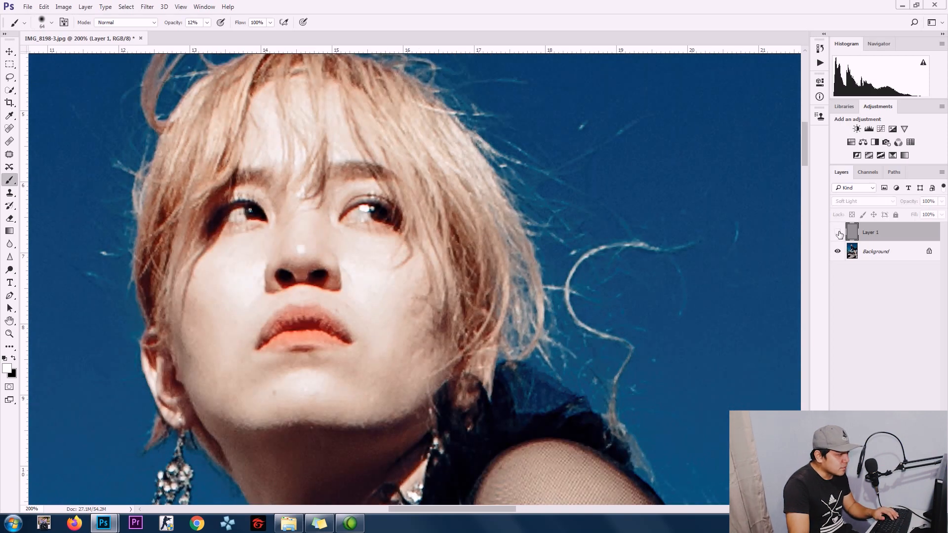
pyautogui.click(838, 232)
pyautogui.click(838, 232)
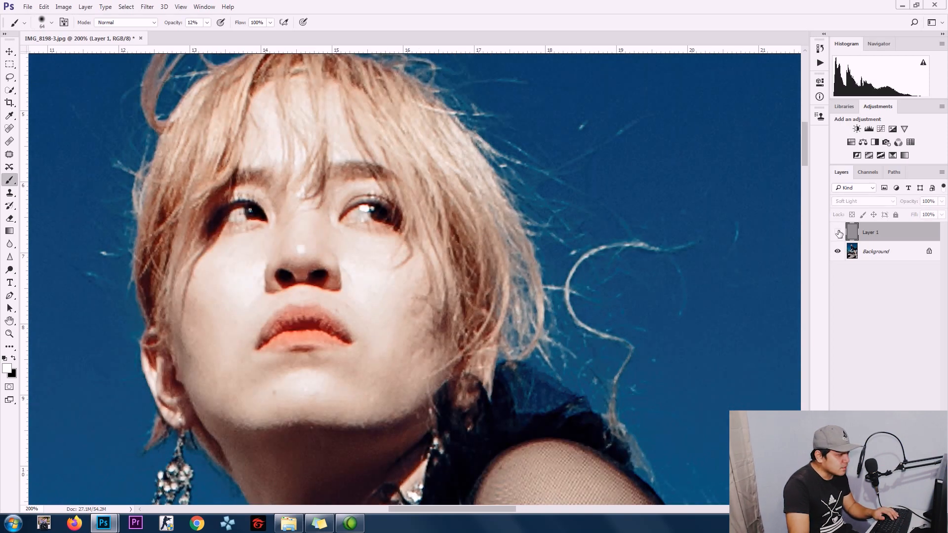
pyautogui.click(838, 233)
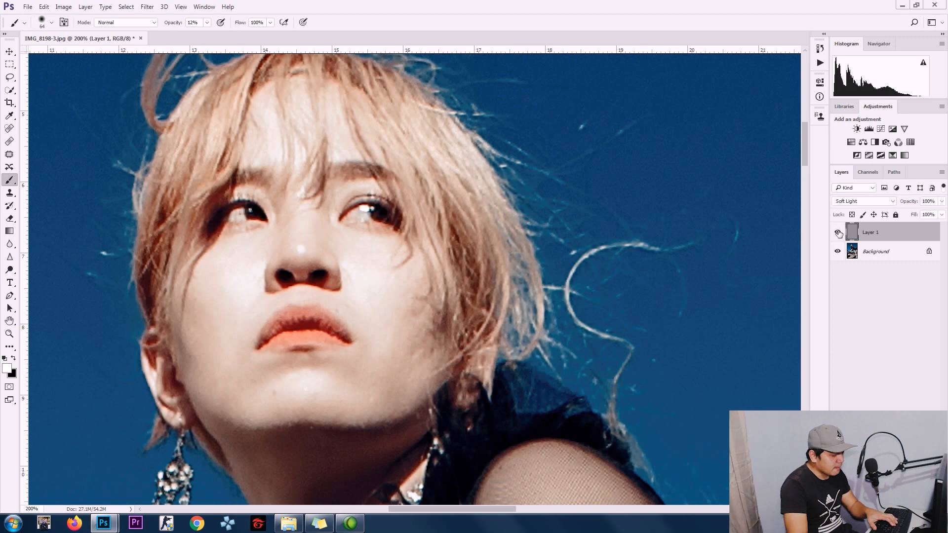
# - Merge the Soft Light High Pass layer into the Background of IMG_8198-3.jpg
pyautogui.hotkey('ctrl', '-')
pyautogui.hotkey('ctrl', '-')
pyautogui.hotkey('ctrl', '-')
pyautogui.hotkey('ctrl', '-')
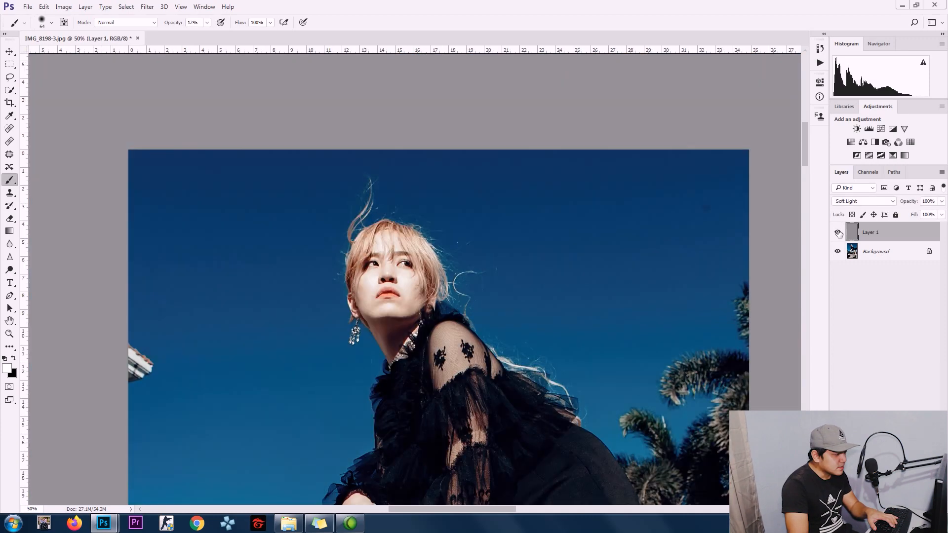
pyautogui.hotkey('ctrl', '-')
pyautogui.hotkey('ctrl', '-')
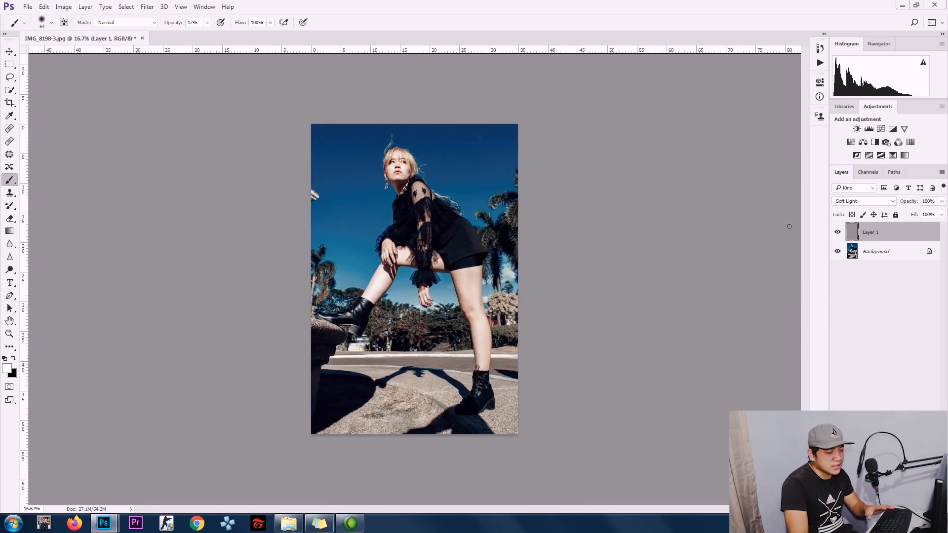
pyautogui.rightClick(888, 259)
pyautogui.click(863, 364)
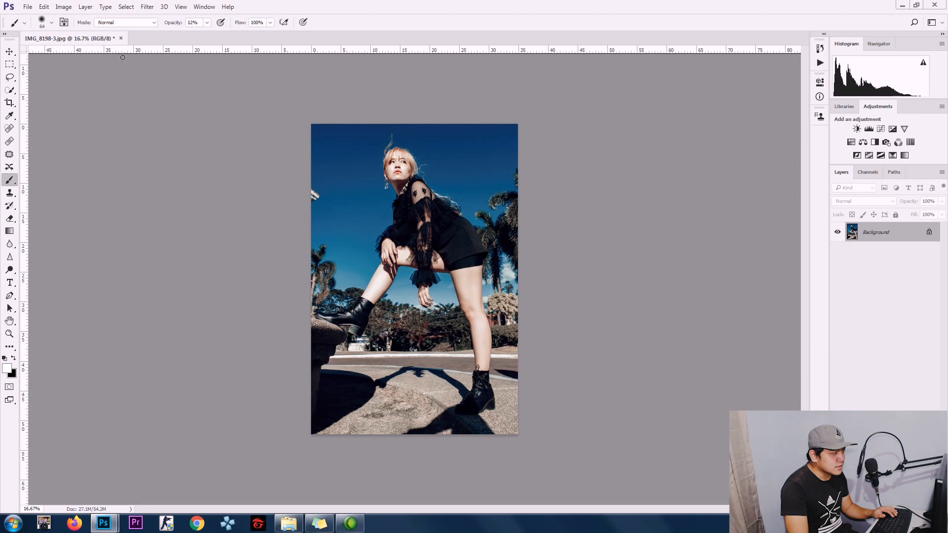
# - Float IMG_8198-3.jpg in its own window and restore the minimized IMG_9604.jpg beside it
pyautogui.moveTo(92, 39); pyautogui.dragTo(555, 113)
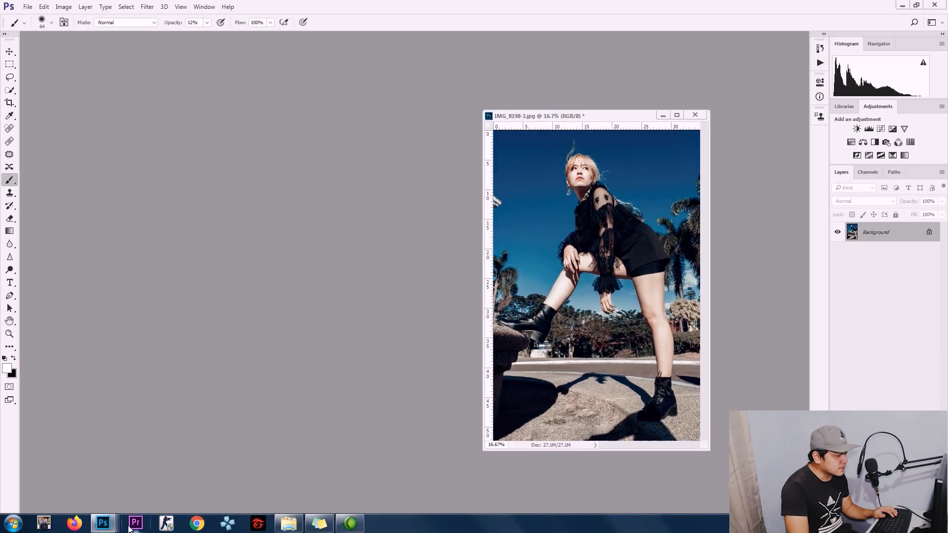
pyautogui.moveTo(129, 529)
pyautogui.click(198, 473)
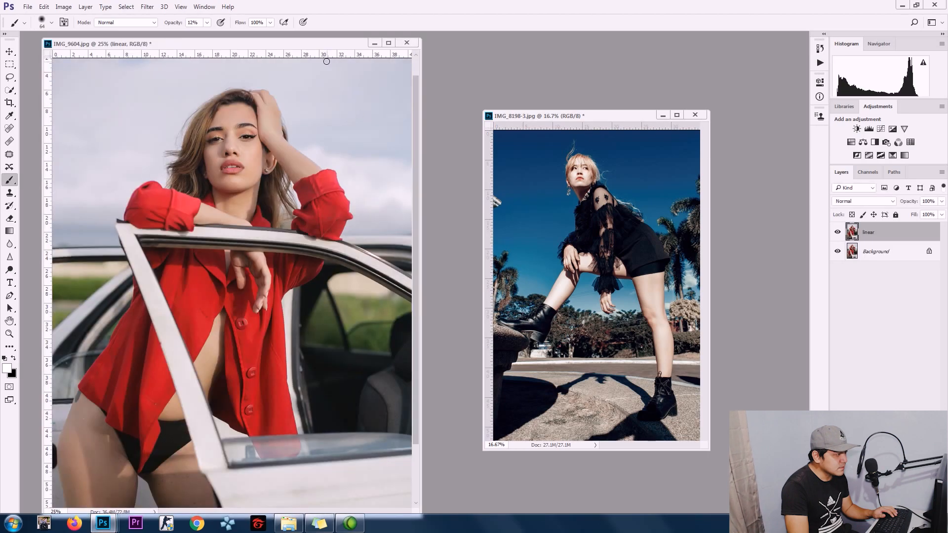